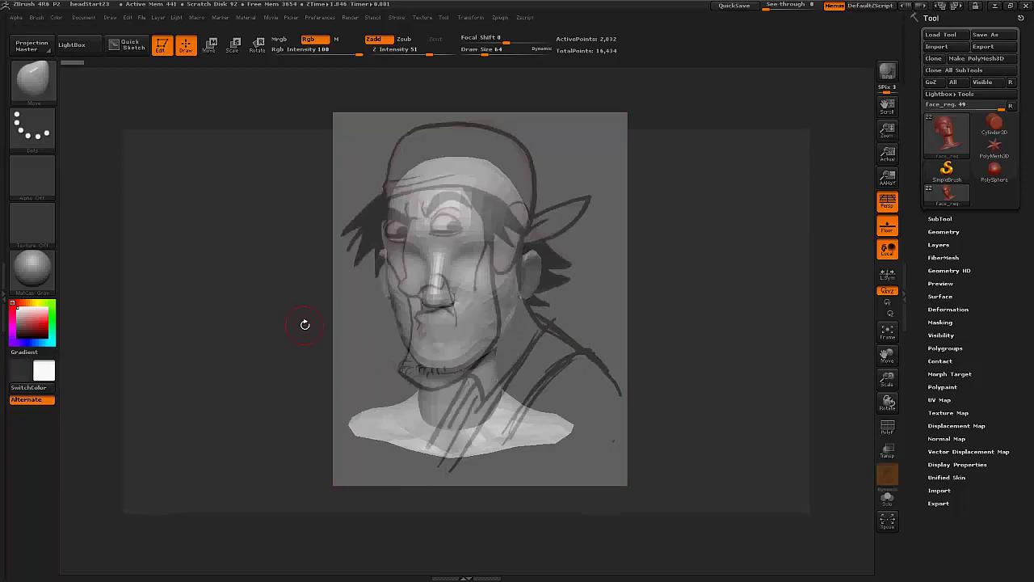
Step: Pull the jaw, chin and neck into the sketch's shape with a large Move brush
{"action": "key", "text": "space"}
{"action": "mouse_move", "coordinate": [525, 332]}
{"action": "left_mouse_down"}
{"action": "mouse_move", "coordinate": [509, 333]}
{"action": "mouse_move", "coordinate": [658, 335]}
{"action": "mouse_move", "coordinate": [638, 292]}
{"action": "mouse_move", "coordinate": [508, 353]}
{"action": "left_mouse_up"}
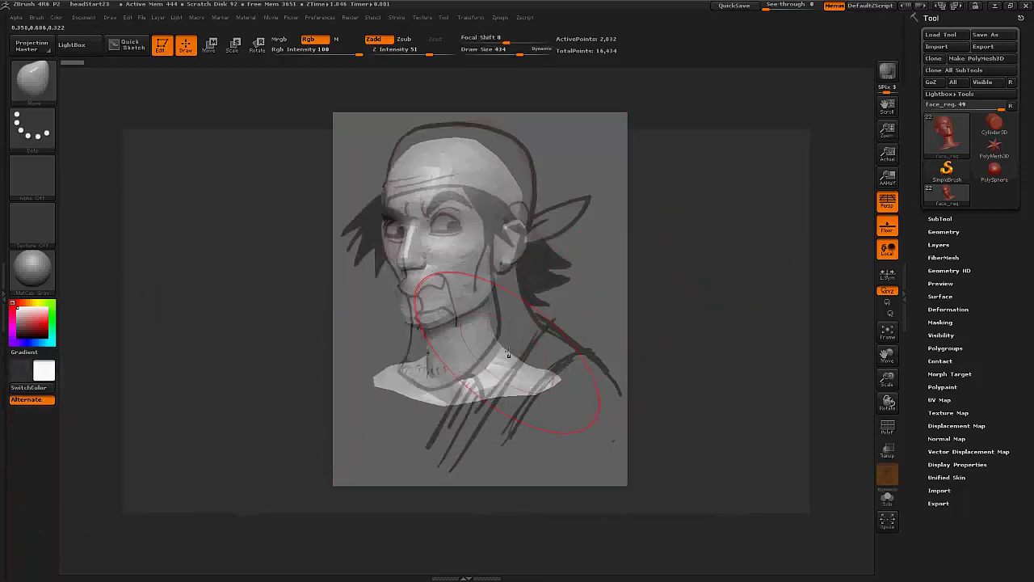
{"action": "left_click_drag", "start_coordinate": [467, 315], "coordinate": [483, 361]}
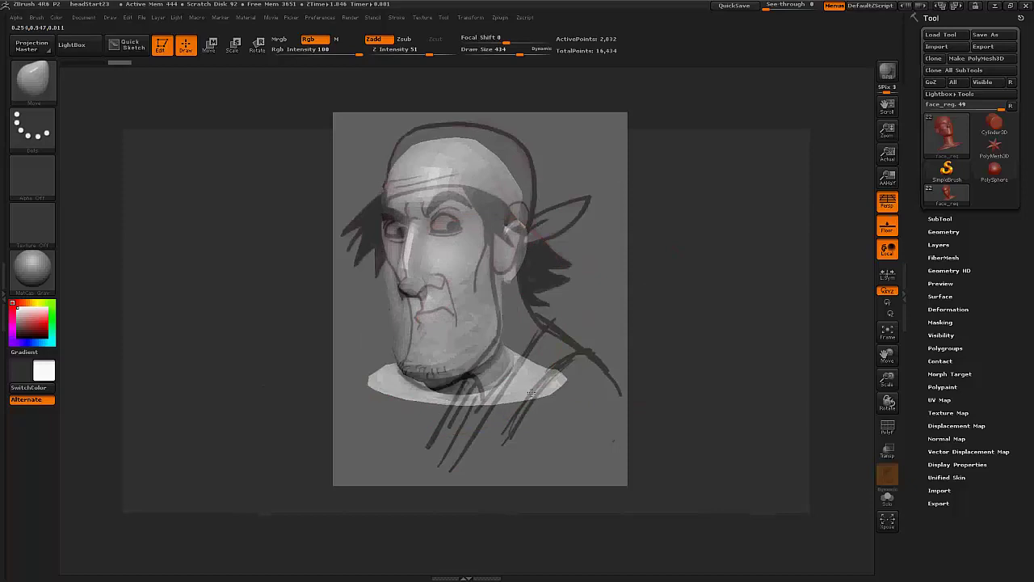
{"action": "left_click_drag", "start_coordinate": [530, 393], "coordinate": [522, 332]}
{"action": "left_click_drag", "start_coordinate": [475, 360], "coordinate": [525, 379]}
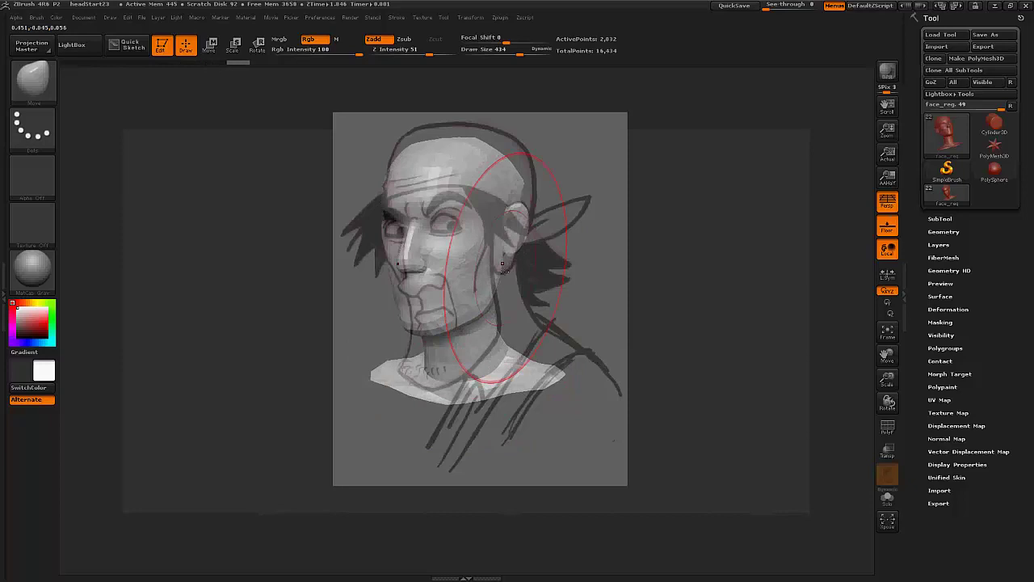
Step: Shrink the brush to 304 and reshape the left side of the skull top
{"action": "key", "text": "space"}
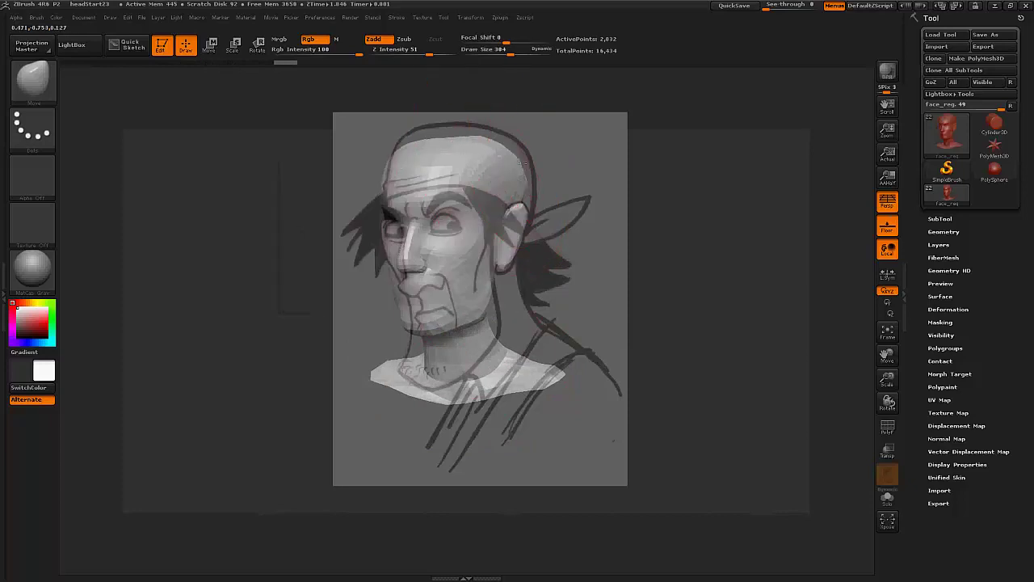
{"action": "left_click_drag", "start_coordinate": [456, 161], "coordinate": [468, 134]}
{"action": "left_click_drag", "start_coordinate": [390, 158], "coordinate": [408, 159]}
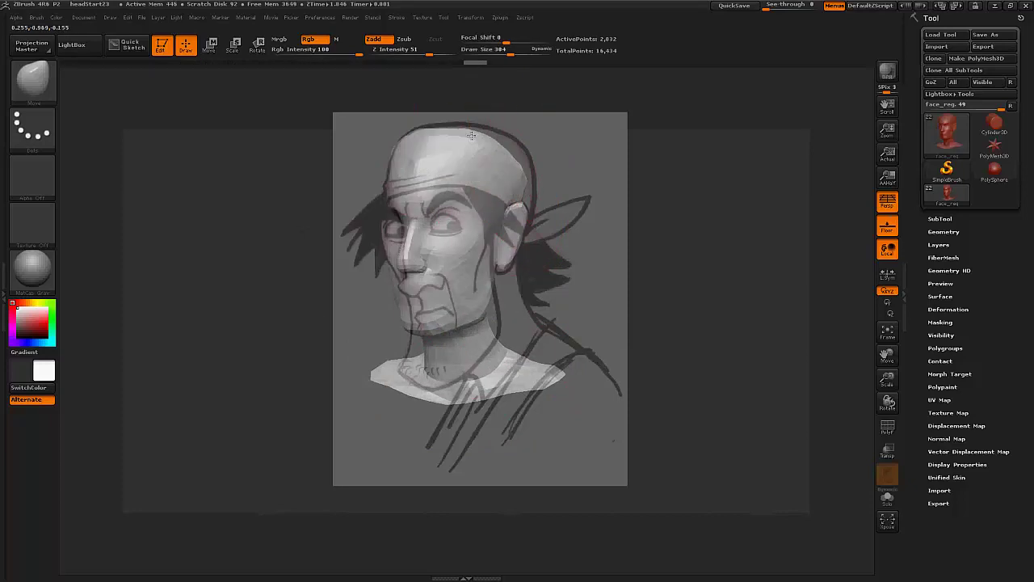
{"action": "mouse_move", "coordinate": [715, 246]}
{"action": "left_mouse_down"}
{"action": "mouse_move", "coordinate": [576, 156]}
{"action": "mouse_move", "coordinate": [596, 266]}
{"action": "mouse_move", "coordinate": [555, 304]}
{"action": "left_mouse_up"}
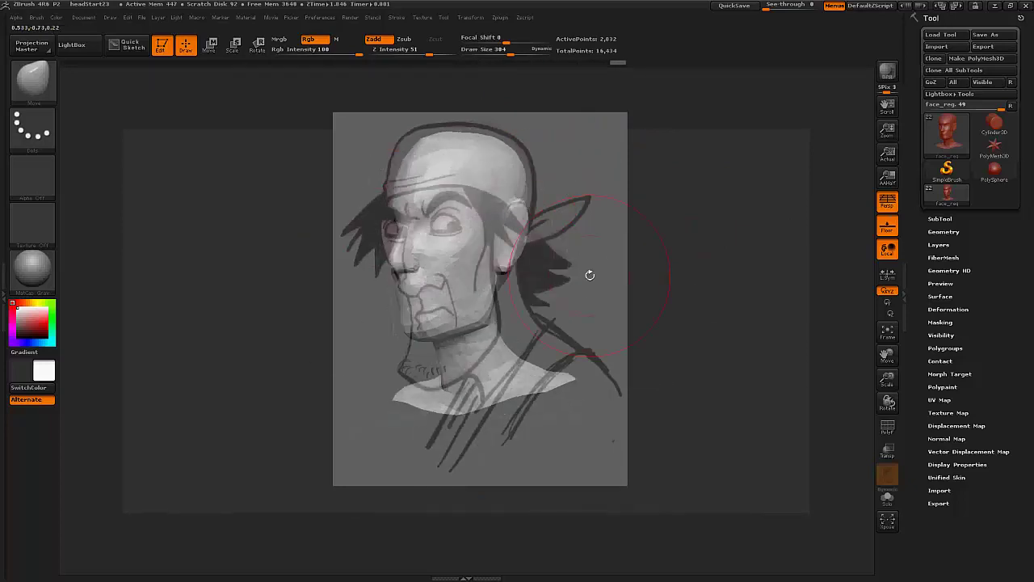
Step: Move the reference sketch to the right of the head
{"action": "key", "text": "z"}
{"action": "left_click_drag", "start_coordinate": [415, 427], "coordinate": [629, 425]}
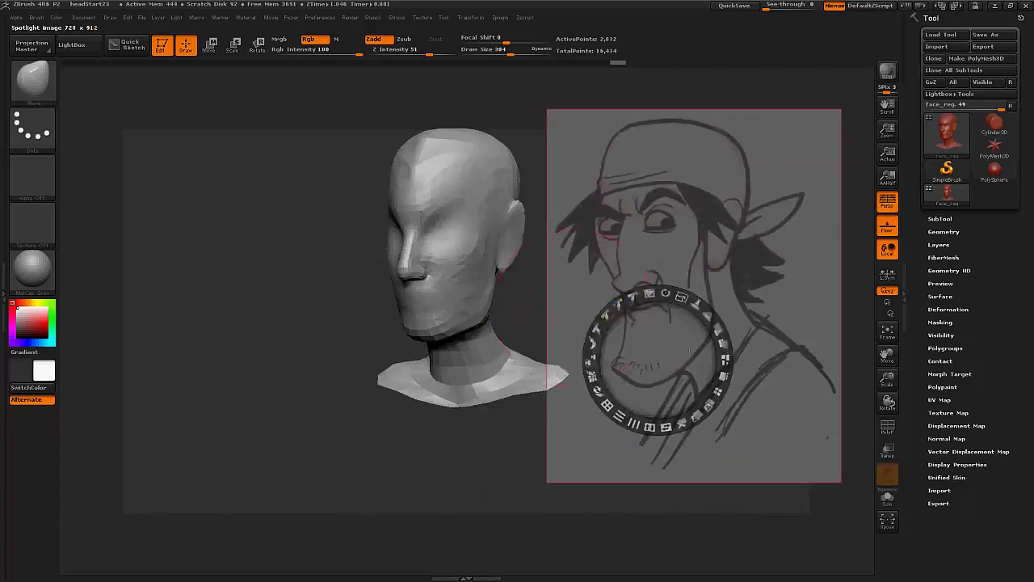
{"action": "key", "text": "z"}
Step: Flatten the top of the skull from a side profile
{"action": "mouse_move", "coordinate": [524, 320]}
{"action": "left_mouse_down"}
{"action": "mouse_move", "coordinate": [503, 280]}
{"action": "mouse_move", "coordinate": [433, 287]}
{"action": "left_mouse_up"}
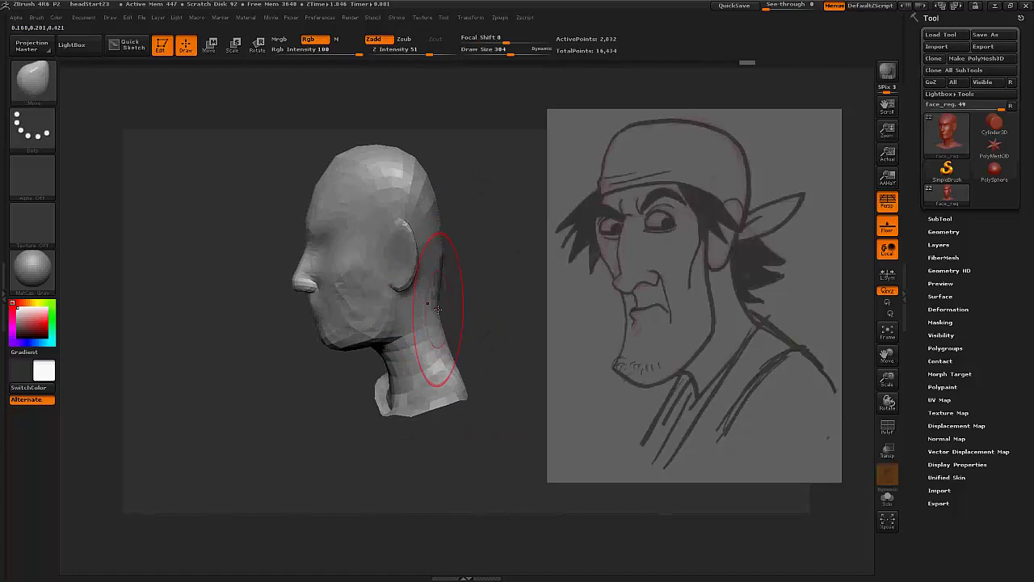
{"action": "mouse_move", "coordinate": [317, 418]}
{"action": "left_mouse_down"}
{"action": "mouse_move", "coordinate": [369, 415]}
{"action": "mouse_move", "coordinate": [346, 220]}
{"action": "left_mouse_up"}
{"action": "mouse_move", "coordinate": [464, 168]}
{"action": "left_mouse_down"}
{"action": "mouse_move", "coordinate": [396, 174]}
{"action": "mouse_move", "coordinate": [415, 173]}
{"action": "mouse_move", "coordinate": [405, 186]}
{"action": "left_mouse_up"}
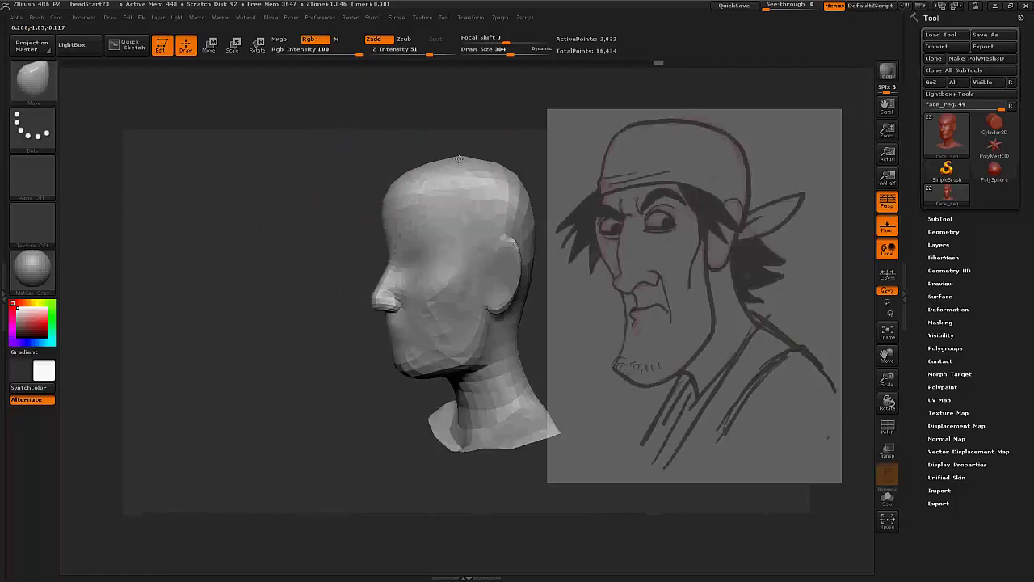
{"action": "left_click_drag", "start_coordinate": [458, 159], "coordinate": [411, 186]}
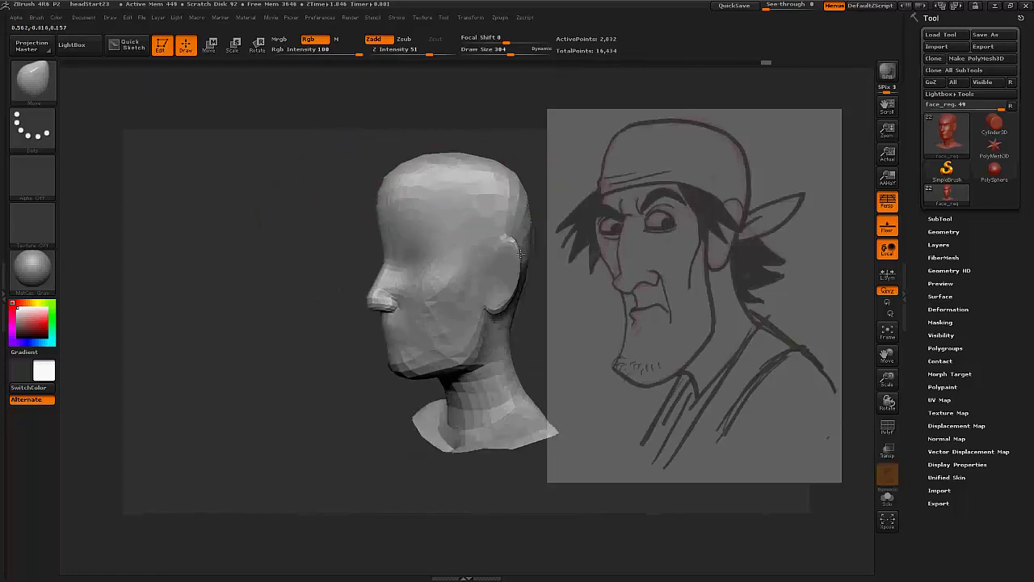
{"action": "mouse_move", "coordinate": [520, 183]}
{"action": "left_mouse_down"}
{"action": "mouse_move", "coordinate": [440, 173]}
{"action": "mouse_move", "coordinate": [425, 230]}
{"action": "left_mouse_up"}
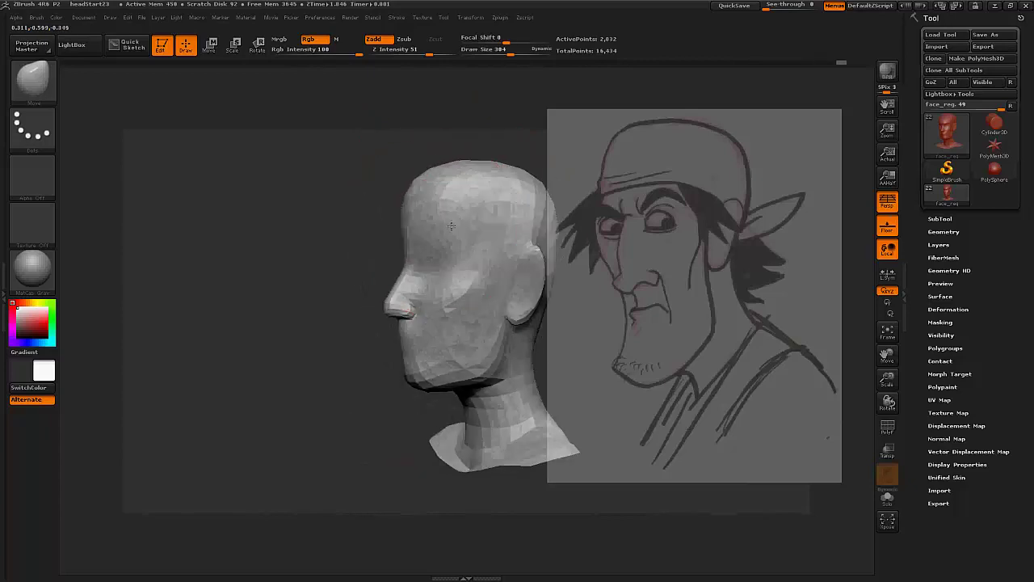
Step: At brush size 160, sculpt the jawline and chin, then lay the head over the sketch
{"action": "key", "text": "space"}
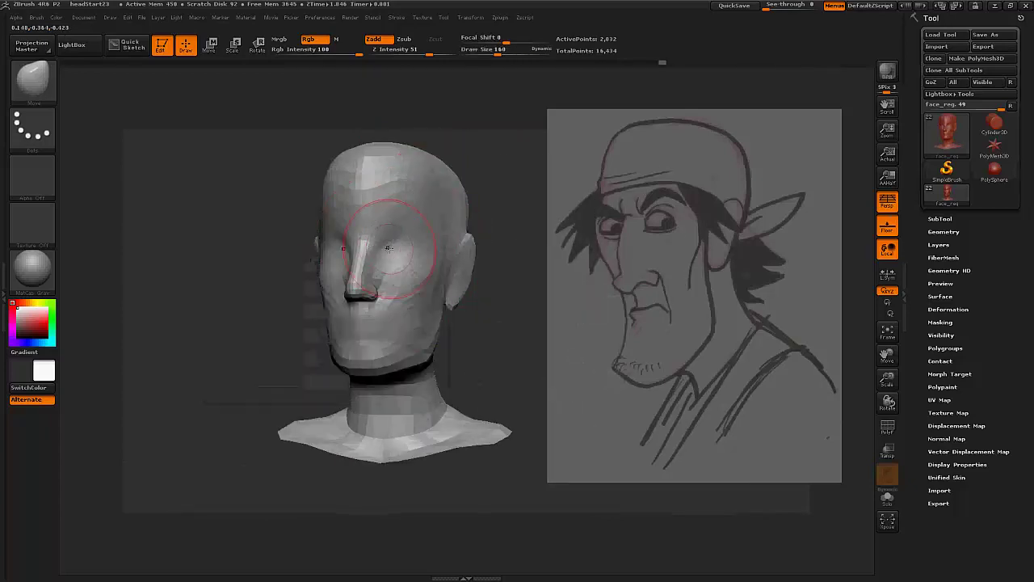
{"action": "mouse_move", "coordinate": [388, 274]}
{"action": "left_mouse_down"}
{"action": "mouse_move", "coordinate": [369, 226]}
{"action": "mouse_move", "coordinate": [413, 223]}
{"action": "mouse_move", "coordinate": [403, 247]}
{"action": "left_mouse_up"}
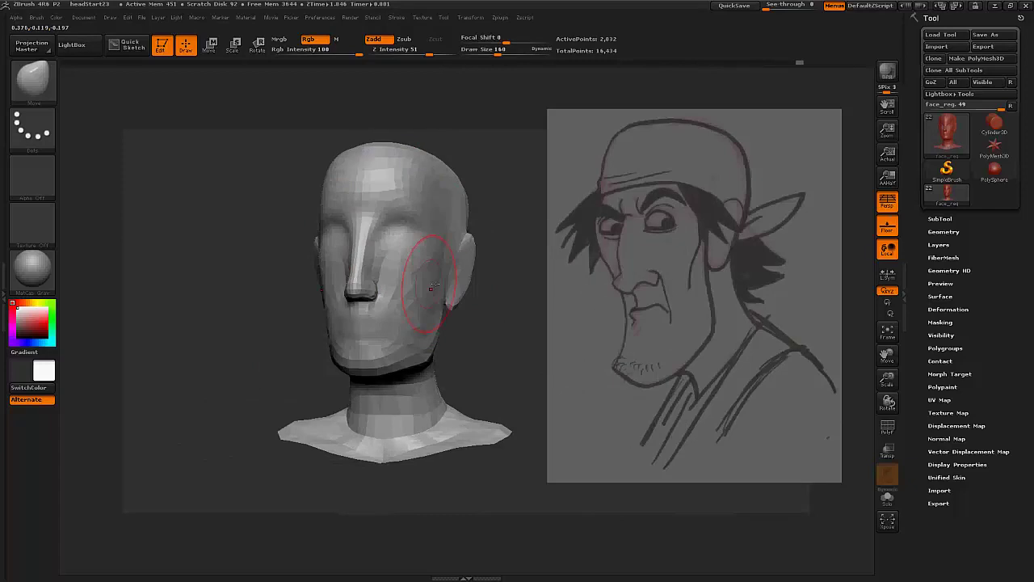
{"action": "left_click_drag", "start_coordinate": [367, 370], "coordinate": [429, 367]}
{"action": "mouse_move", "coordinate": [492, 355]}
{"action": "left_mouse_down"}
{"action": "mouse_move", "coordinate": [421, 349]}
{"action": "mouse_move", "coordinate": [369, 369]}
{"action": "left_mouse_up"}
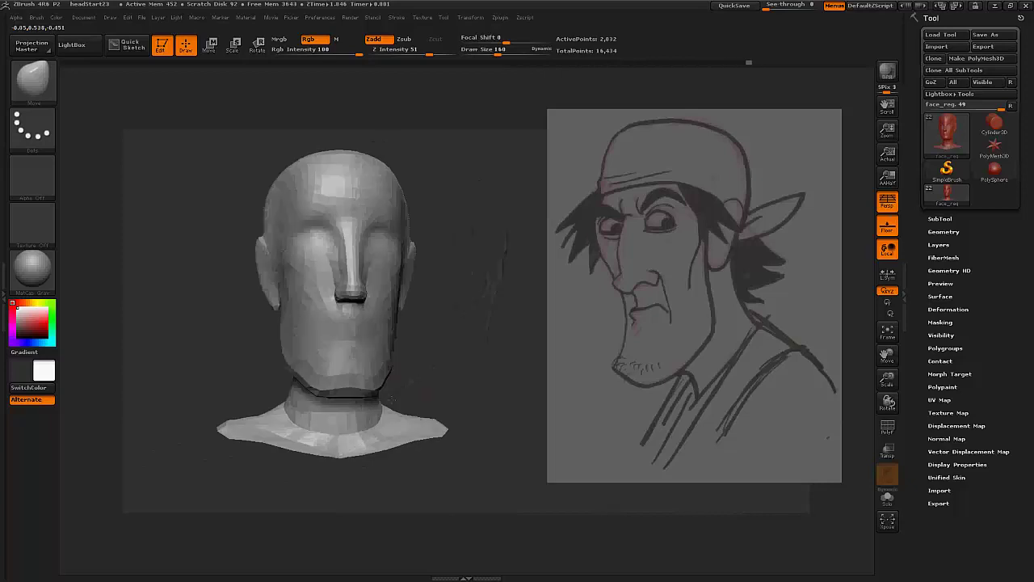
{"action": "left_click_drag", "start_coordinate": [307, 388], "coordinate": [378, 394]}
{"action": "mouse_move", "coordinate": [368, 342]}
{"action": "right_mouse_down", "text": "alt"}
{"action": "mouse_move", "coordinate": [639, 326]}
{"action": "mouse_move", "coordinate": [670, 277]}
{"action": "mouse_move", "coordinate": [607, 282]}
{"action": "mouse_move", "coordinate": [614, 290]}
{"action": "right_mouse_up", "text": "alt"}
{"action": "right_click", "coordinate": [639, 326]}
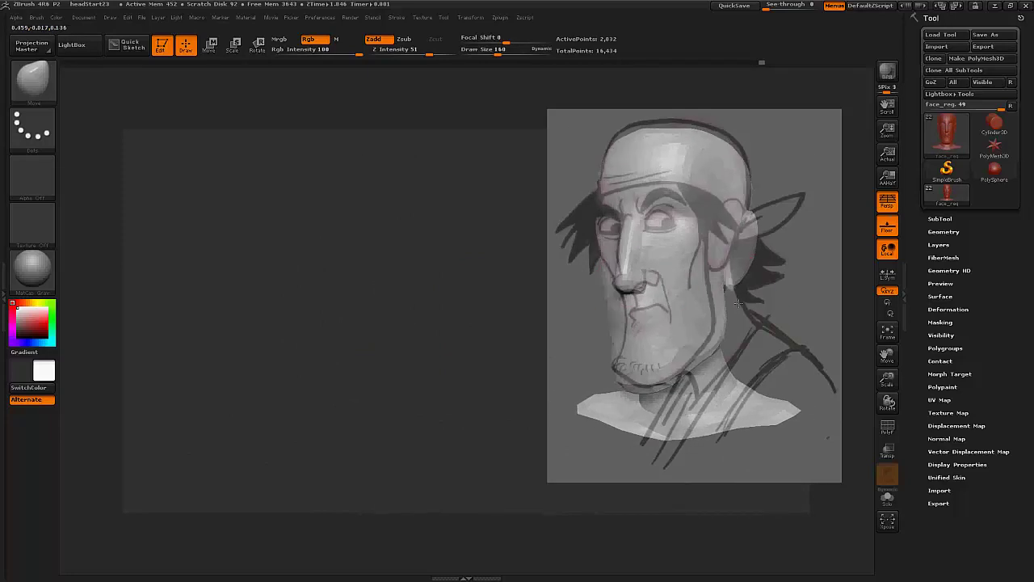
Step: Nudge the sketch down, orbit to a three-quarter view, and lower Rgb Intensity to 32
{"action": "key", "text": "shift+z"}
{"action": "left_click_drag", "start_coordinate": [699, 327], "coordinate": [697, 349]}
{"action": "right_click_drag", "start_coordinate": [698, 348], "coordinate": [716, 274]}
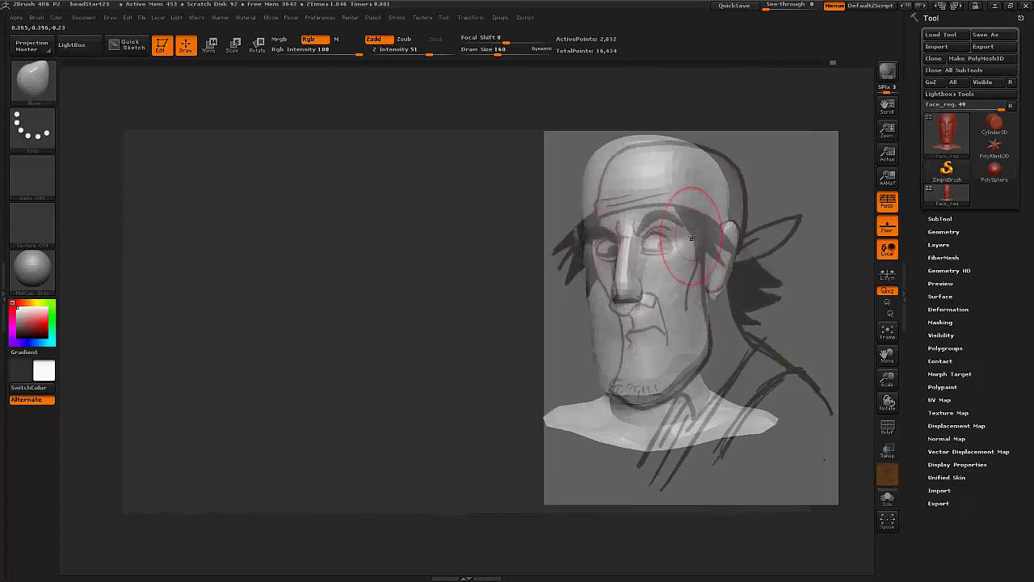
{"action": "right_click_drag", "start_coordinate": [691, 236], "coordinate": [728, 245]}
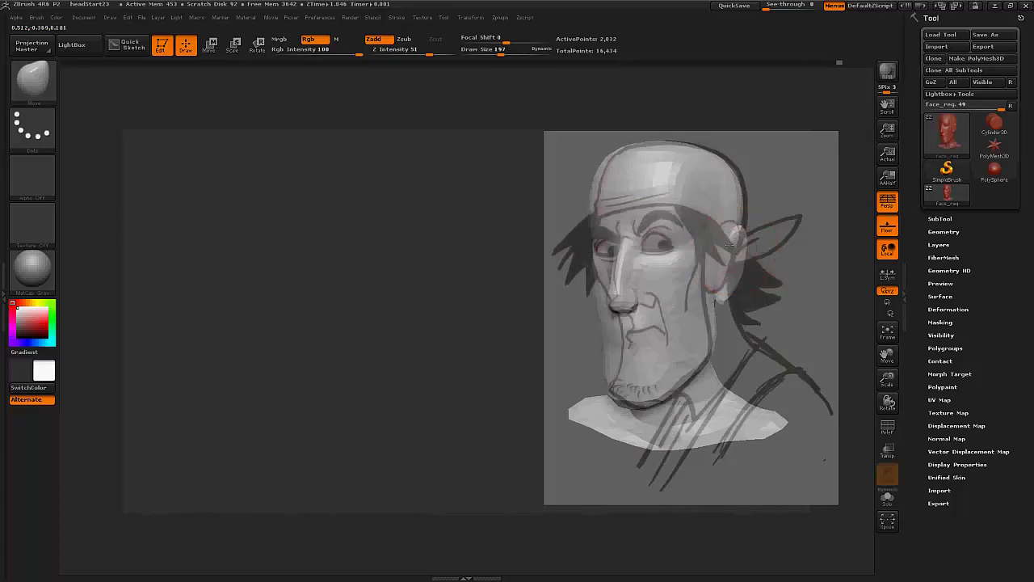
{"action": "key", "text": "space"}
{"action": "left_click_drag", "start_coordinate": [727, 271], "coordinate": [705, 271]}
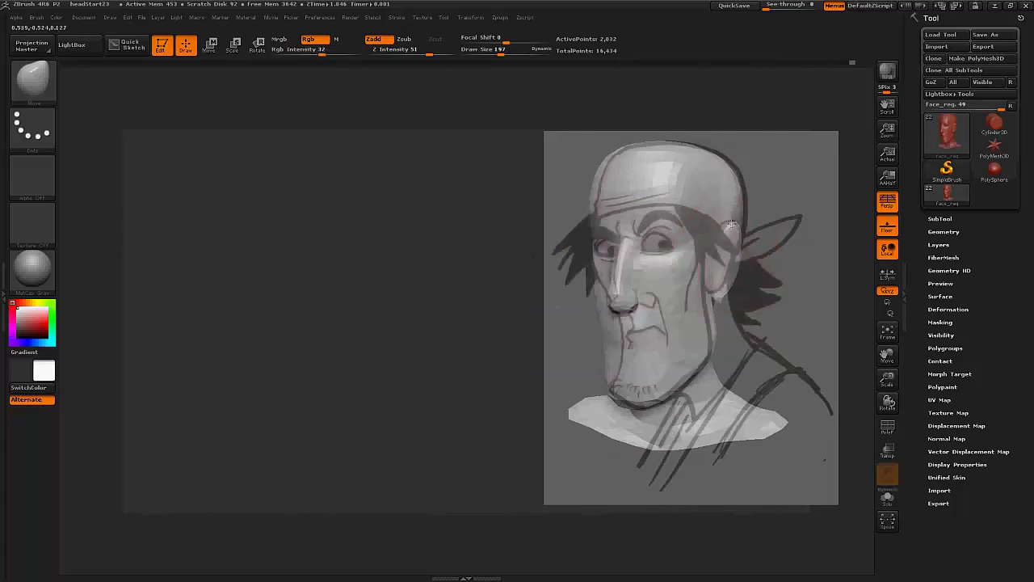
Step: Resize the brush from 378 down to 150 while orbiting to front and profile views
{"action": "key", "text": "space"}
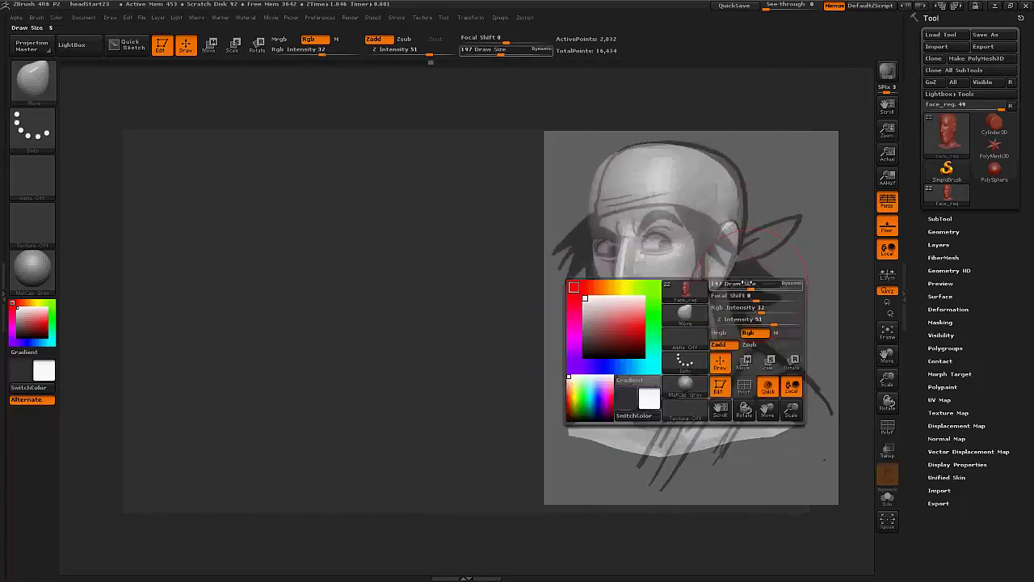
{"action": "left_click_drag", "start_coordinate": [727, 297], "coordinate": [755, 297]}
{"action": "mouse_move", "coordinate": [719, 279]}
{"action": "right_mouse_down"}
{"action": "mouse_move", "coordinate": [743, 285]}
{"action": "mouse_move", "coordinate": [388, 279]}
{"action": "right_mouse_up"}
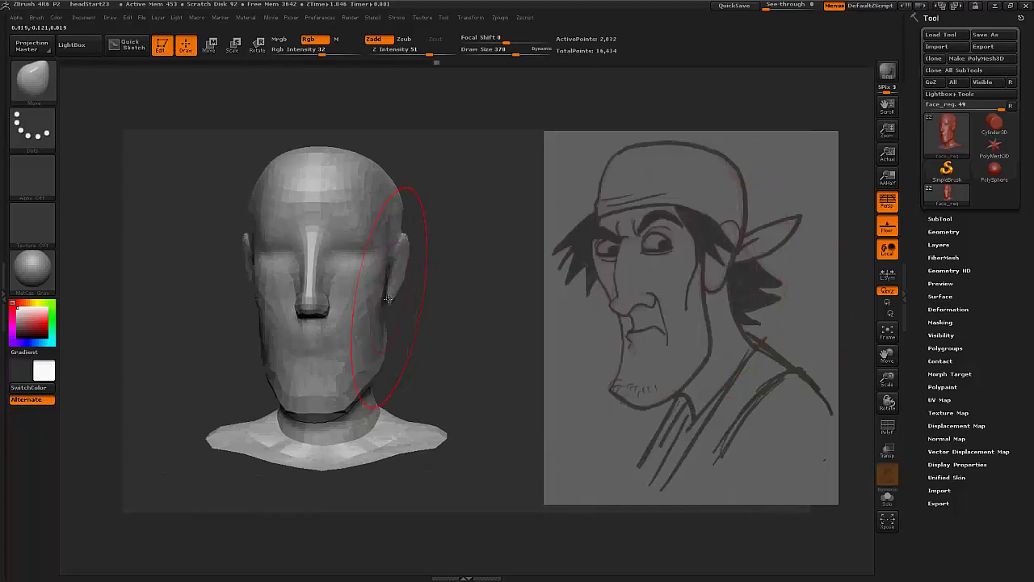
{"action": "right_click_drag", "start_coordinate": [300, 166], "coordinate": [399, 320]}
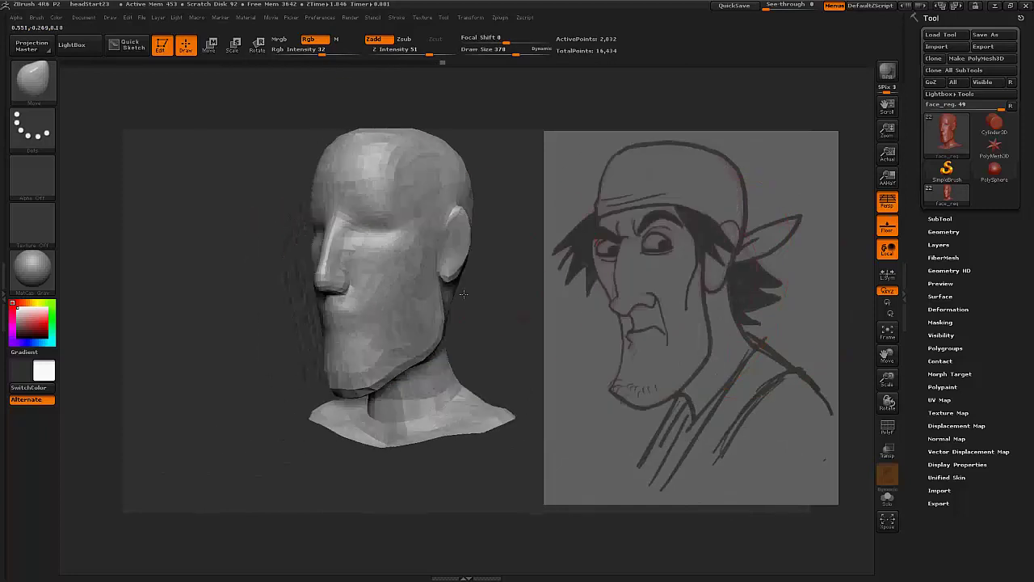
{"action": "key", "text": "space"}
{"action": "left_click_drag", "start_coordinate": [399, 320], "coordinate": [379, 321]}
{"action": "right_click_drag", "start_coordinate": [379, 321], "coordinate": [354, 320]}
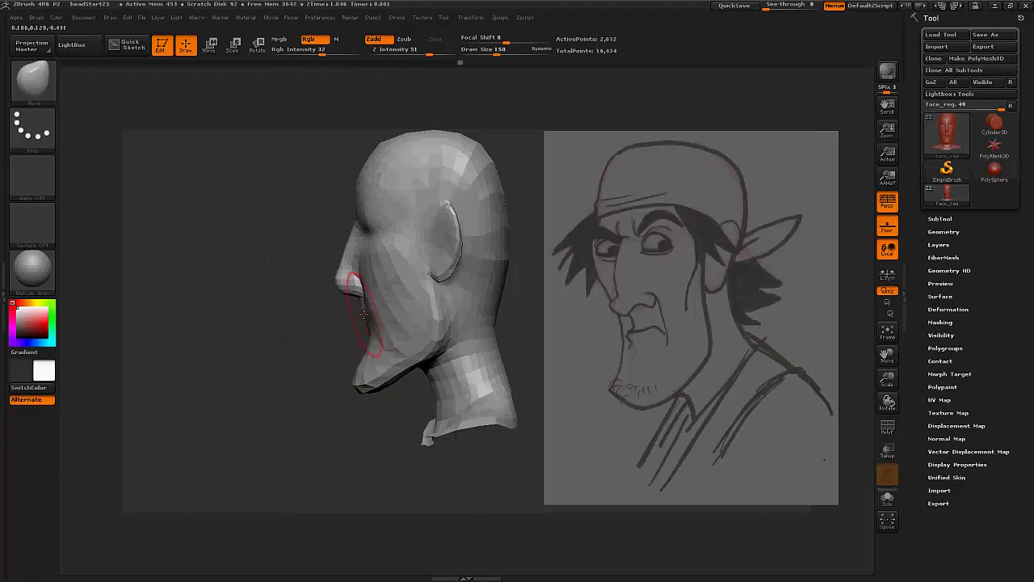
Step: Work close up on the face and build up the inner ear surface
{"action": "mouse_move", "coordinate": [341, 347]}
{"action": "right_mouse_down"}
{"action": "mouse_move", "coordinate": [419, 342]}
{"action": "mouse_move", "coordinate": [393, 272]}
{"action": "mouse_move", "coordinate": [396, 242]}
{"action": "mouse_move", "coordinate": [416, 277]}
{"action": "mouse_move", "coordinate": [396, 280]}
{"action": "mouse_move", "coordinate": [357, 344]}
{"action": "mouse_move", "coordinate": [366, 315]}
{"action": "right_mouse_up"}
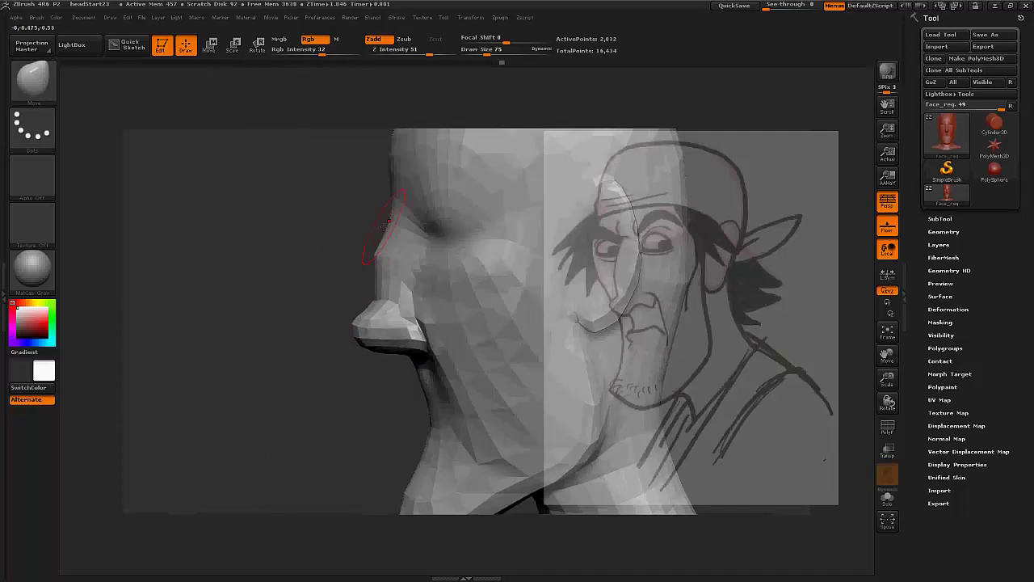
{"action": "right_click_drag", "start_coordinate": [350, 284], "coordinate": [333, 411]}
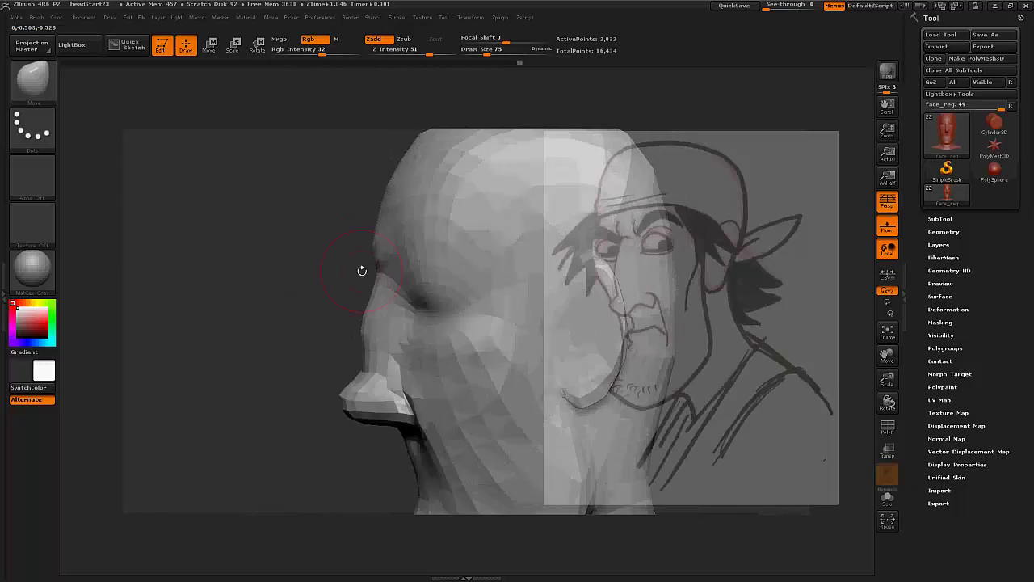
{"action": "right_click_drag", "start_coordinate": [362, 271], "coordinate": [415, 231]}
{"action": "mouse_move", "coordinate": [438, 312]}
{"action": "right_mouse_down"}
{"action": "mouse_move", "coordinate": [300, 299]}
{"action": "mouse_move", "coordinate": [353, 376]}
{"action": "mouse_move", "coordinate": [420, 380]}
{"action": "right_mouse_up"}
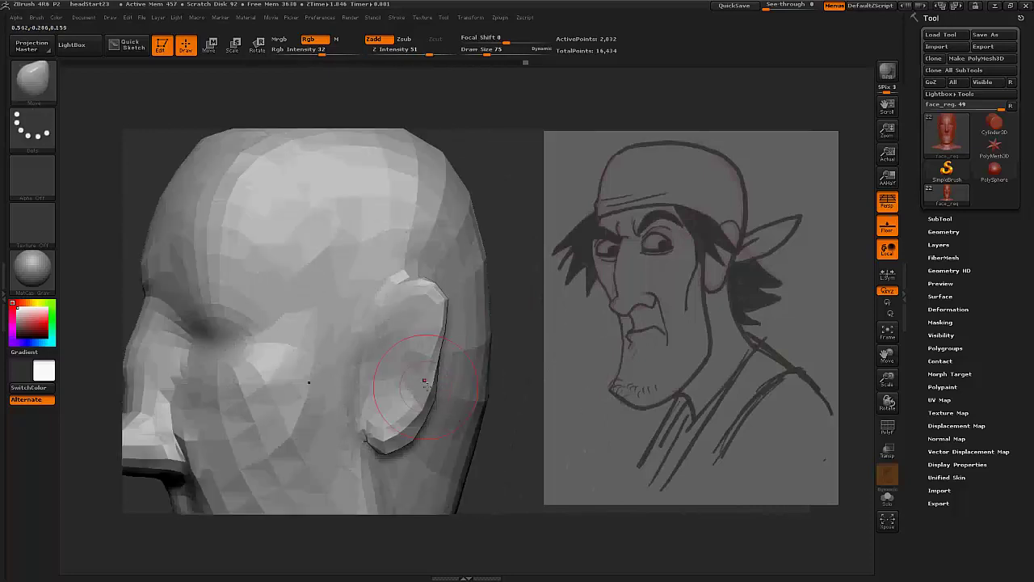
{"action": "left_click_drag", "start_coordinate": [424, 379], "coordinate": [407, 270]}
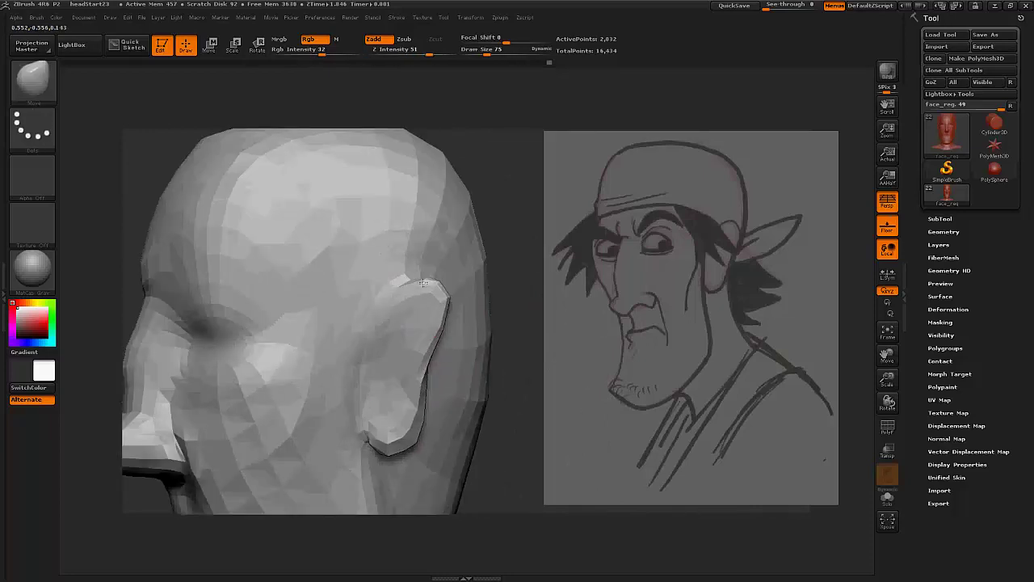
{"action": "mouse_move", "coordinate": [423, 282]}
{"action": "right_mouse_down"}
{"action": "mouse_move", "coordinate": [339, 315]}
{"action": "mouse_move", "coordinate": [220, 336]}
{"action": "mouse_move", "coordinate": [299, 363]}
{"action": "mouse_move", "coordinate": [454, 338]}
{"action": "mouse_move", "coordinate": [438, 288]}
{"action": "mouse_move", "coordinate": [415, 404]}
{"action": "mouse_move", "coordinate": [420, 301]}
{"action": "mouse_move", "coordinate": [374, 298]}
{"action": "mouse_move", "coordinate": [380, 340]}
{"action": "mouse_move", "coordinate": [395, 344]}
{"action": "mouse_move", "coordinate": [356, 409]}
{"action": "mouse_move", "coordinate": [399, 431]}
{"action": "mouse_move", "coordinate": [855, 331]}
{"action": "right_mouse_up"}
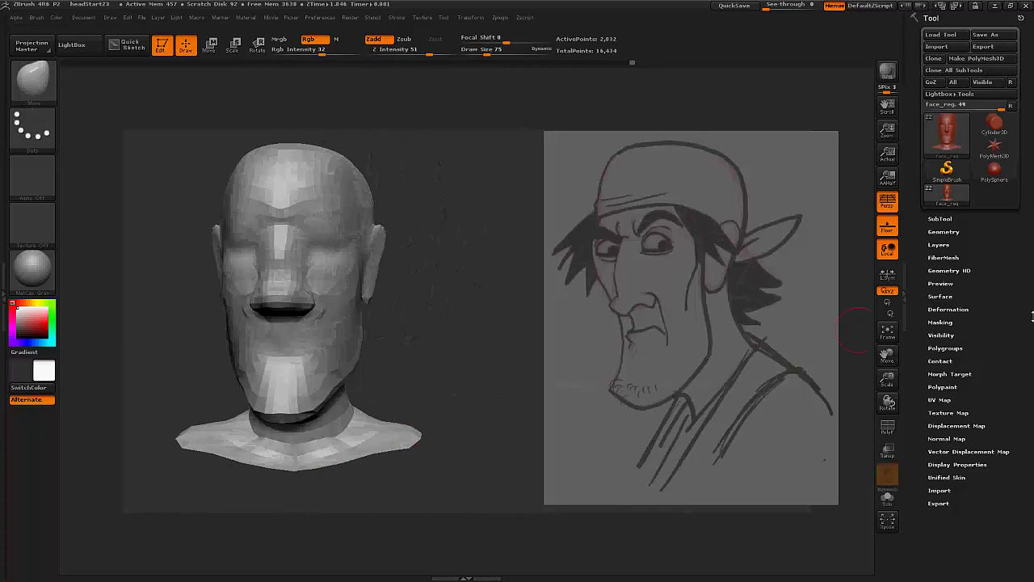
Step: Subdivide the head mesh repeatedly with Ctrl+D and frame it in view
{"action": "left_click", "coordinate": [940, 218]}
{"action": "left_click", "coordinate": [943, 232]}
{"action": "key", "text": "ctrl+d"}
{"action": "key", "text": "ctrl+d"}
{"action": "key", "text": "ctrl+d"}
{"action": "key", "text": "ctrl+d"}
{"action": "key", "text": "ctrl+d"}
{"action": "key", "text": "ctrl+d"}
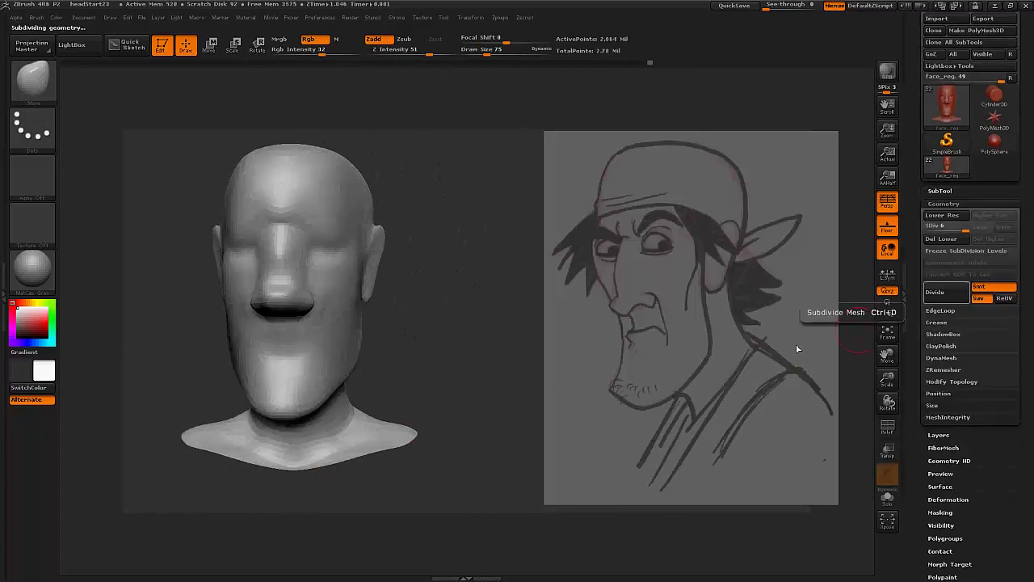
{"action": "right_click_drag", "start_coordinate": [796, 345], "coordinate": [450, 343], "text": "alt"}
{"action": "key", "text": "f"}
{"action": "key", "text": "bracketright"}
{"action": "key", "text": "bracketright"}
{"action": "key", "text": "bracketright"}
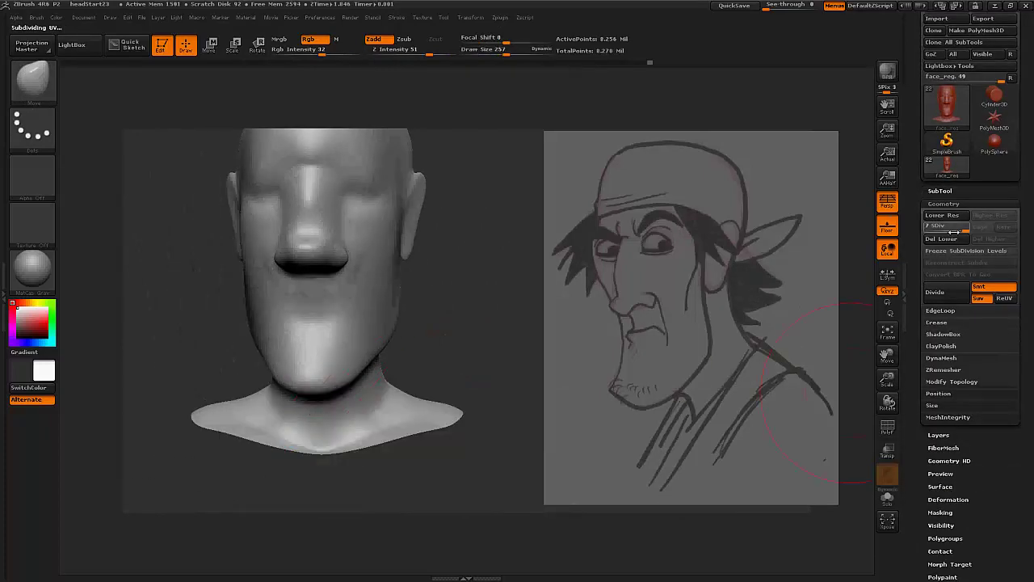
Step: Smooth the neck and jaw at SDiv 1, then return to SDiv 7 with PolyF on
{"action": "left_click_drag", "start_coordinate": [956, 231], "coordinate": [926, 231]}
{"action": "mouse_move", "coordinate": [422, 352]}
{"action": "left_mouse_down", "text": "shift"}
{"action": "mouse_move", "coordinate": [347, 299]}
{"action": "mouse_move", "coordinate": [334, 369]}
{"action": "mouse_move", "coordinate": [376, 375]}
{"action": "mouse_move", "coordinate": [408, 347]}
{"action": "left_mouse_up", "text": "shift"}
{"action": "key", "text": "d"}
{"action": "key", "text": "d"}
{"action": "key", "text": "d"}
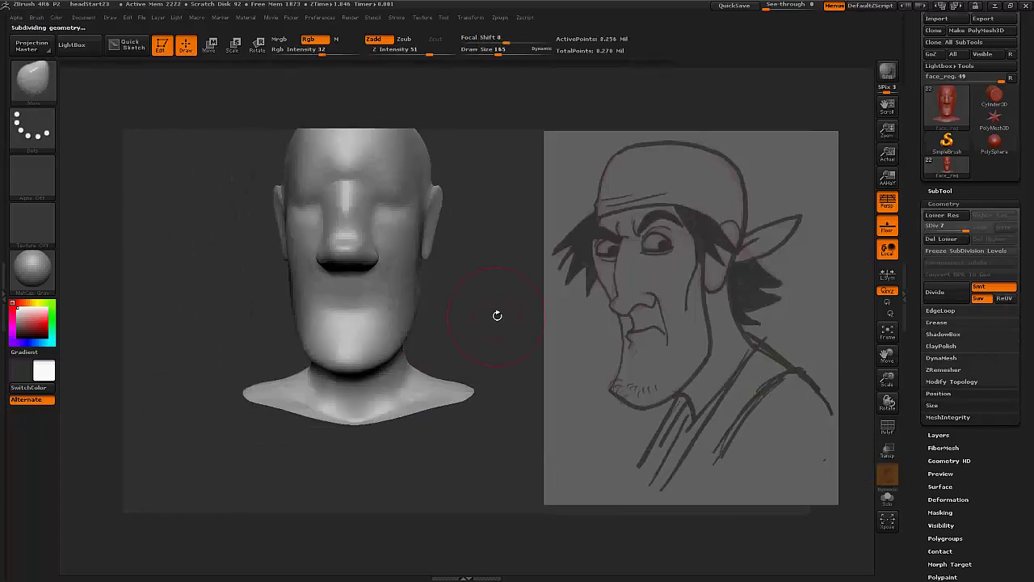
{"action": "left_click_drag", "start_coordinate": [496, 315], "coordinate": [529, 353]}
{"action": "key", "text": "shift+f"}
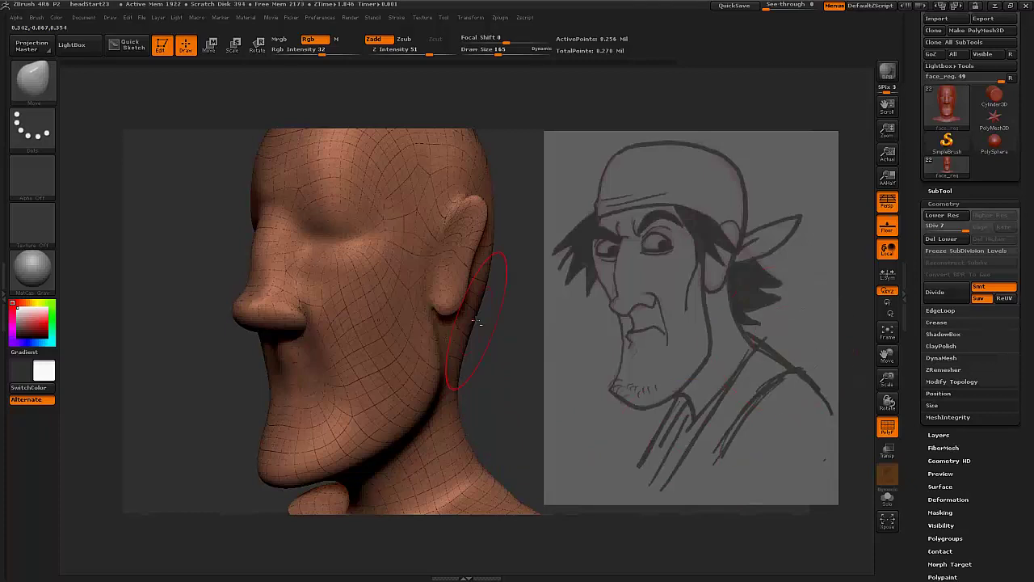
Step: Enlarge the brush to 297 and turn toward the back of the head and neck
{"action": "mouse_move", "coordinate": [477, 320]}
{"action": "left_mouse_down"}
{"action": "mouse_move", "coordinate": [463, 320]}
{"action": "mouse_move", "coordinate": [527, 367]}
{"action": "left_mouse_up"}
{"action": "key", "text": "space"}
{"action": "mouse_move", "coordinate": [461, 427]}
{"action": "left_mouse_down"}
{"action": "mouse_move", "coordinate": [403, 438]}
{"action": "mouse_move", "coordinate": [452, 436]}
{"action": "left_mouse_up"}
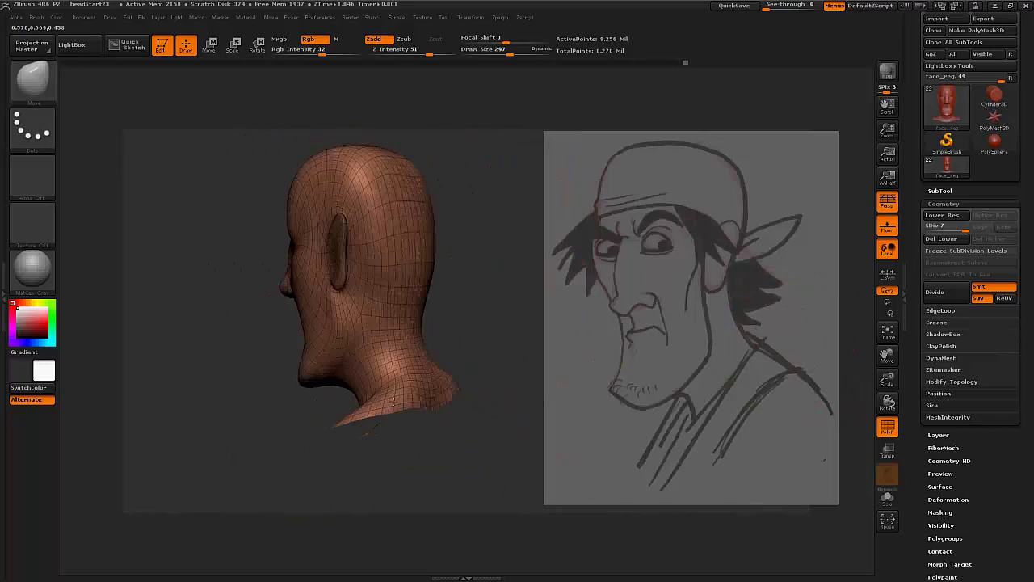
{"action": "mouse_move", "coordinate": [394, 400]}
{"action": "left_mouse_down"}
{"action": "mouse_move", "coordinate": [427, 411]}
{"action": "mouse_move", "coordinate": [450, 381]}
{"action": "mouse_move", "coordinate": [432, 406]}
{"action": "mouse_move", "coordinate": [408, 369]}
{"action": "mouse_move", "coordinate": [208, 370]}
{"action": "mouse_move", "coordinate": [396, 368]}
{"action": "mouse_move", "coordinate": [470, 353]}
{"action": "left_mouse_up"}
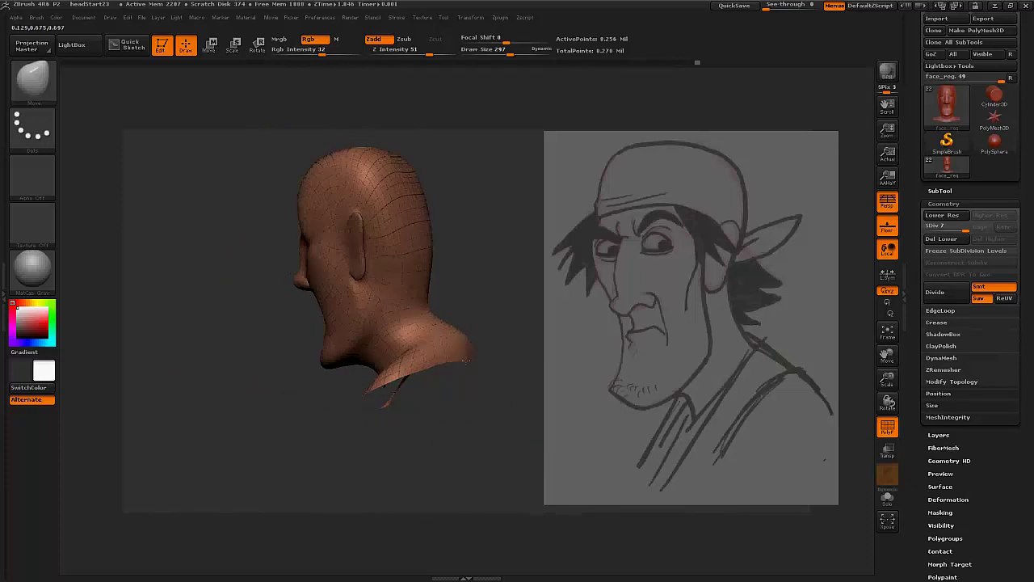
Step: Turn off PolyF and shrink the brush, bringing the head to a three-quarter front view
{"action": "key", "text": "shift+f"}
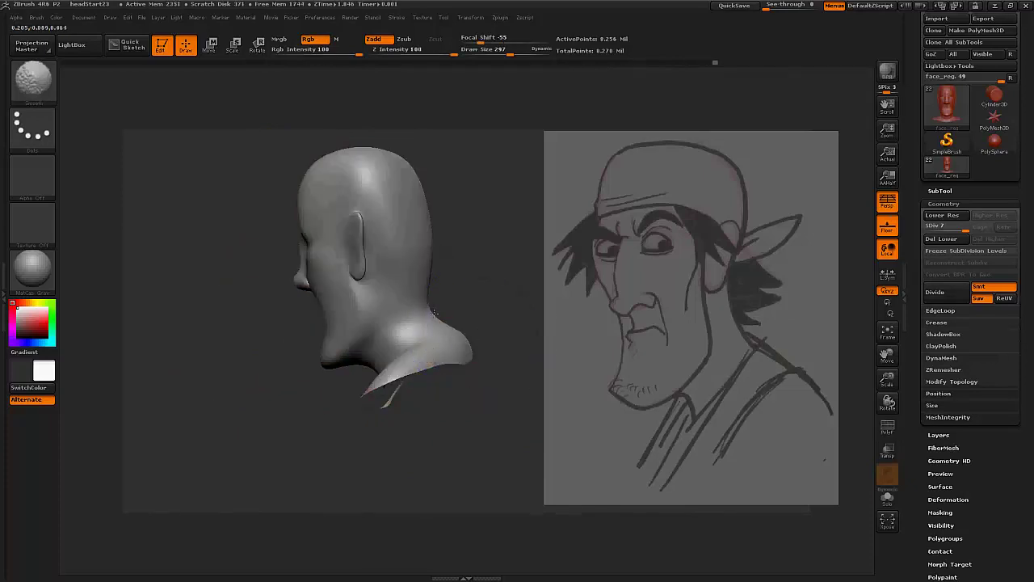
{"action": "mouse_move", "coordinate": [434, 313]}
{"action": "left_mouse_down"}
{"action": "mouse_move", "coordinate": [419, 308]}
{"action": "mouse_move", "coordinate": [404, 258]}
{"action": "left_mouse_up"}
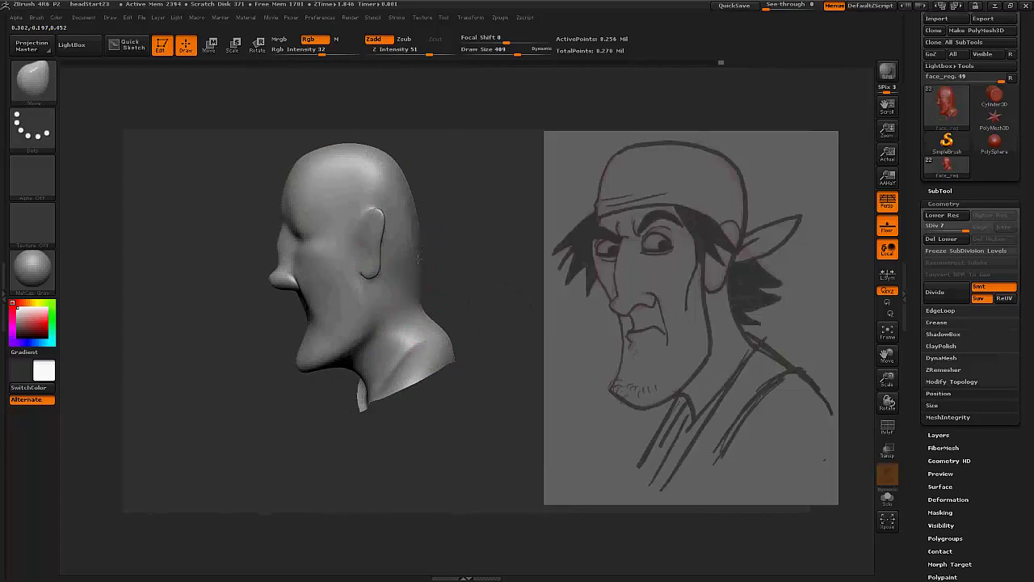
{"action": "key", "text": "space"}
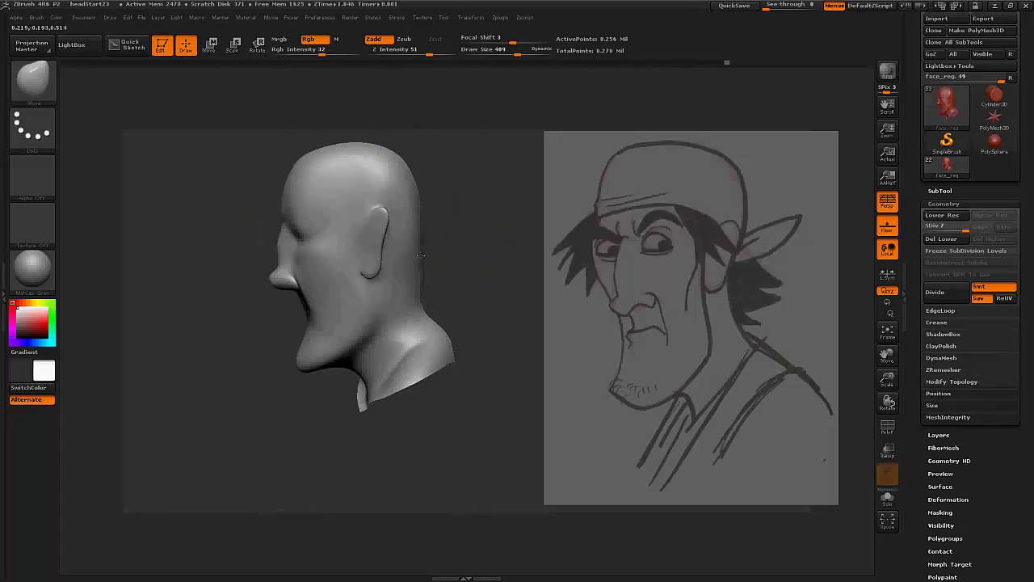
{"action": "key", "text": "space"}
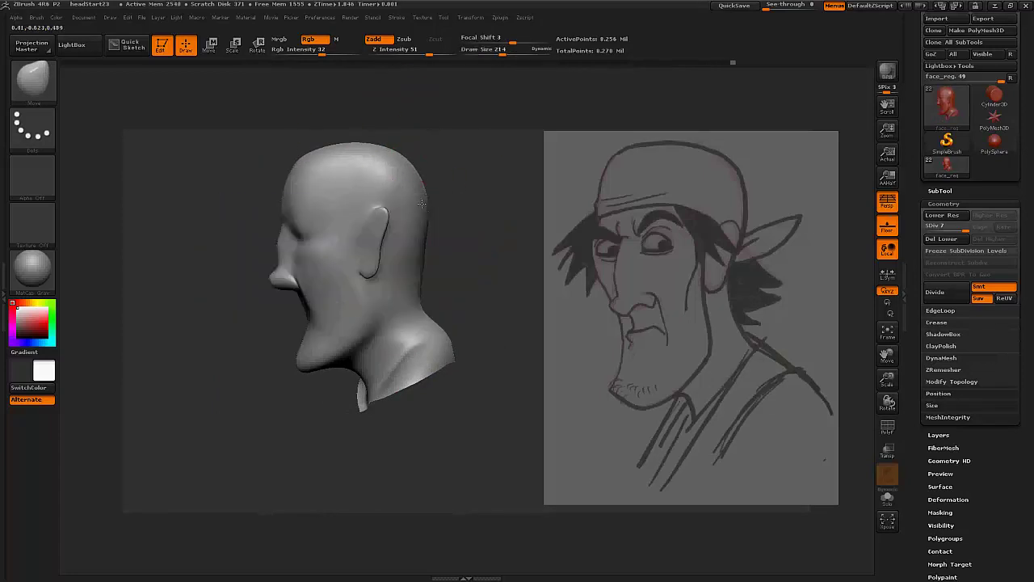
{"action": "left_click_drag", "start_coordinate": [419, 210], "coordinate": [446, 234]}
{"action": "left_click_drag", "start_coordinate": [436, 180], "coordinate": [431, 175], "text": "shift"}
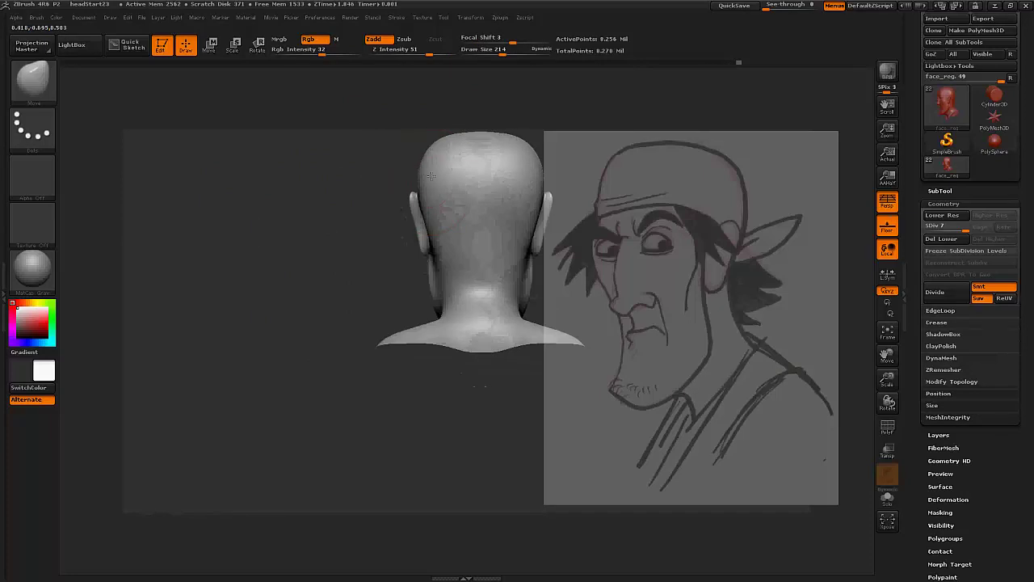
{"action": "mouse_move", "coordinate": [458, 212]}
{"action": "left_mouse_down"}
{"action": "mouse_move", "coordinate": [542, 304]}
{"action": "mouse_move", "coordinate": [426, 346]}
{"action": "mouse_move", "coordinate": [494, 351]}
{"action": "mouse_move", "coordinate": [452, 353]}
{"action": "mouse_move", "coordinate": [388, 231]}
{"action": "left_mouse_up"}
Step: Smooth the mouth-corner and cheek creases, adjusting Focal Shift and resetting it to 0
{"action": "key", "text": "space"}
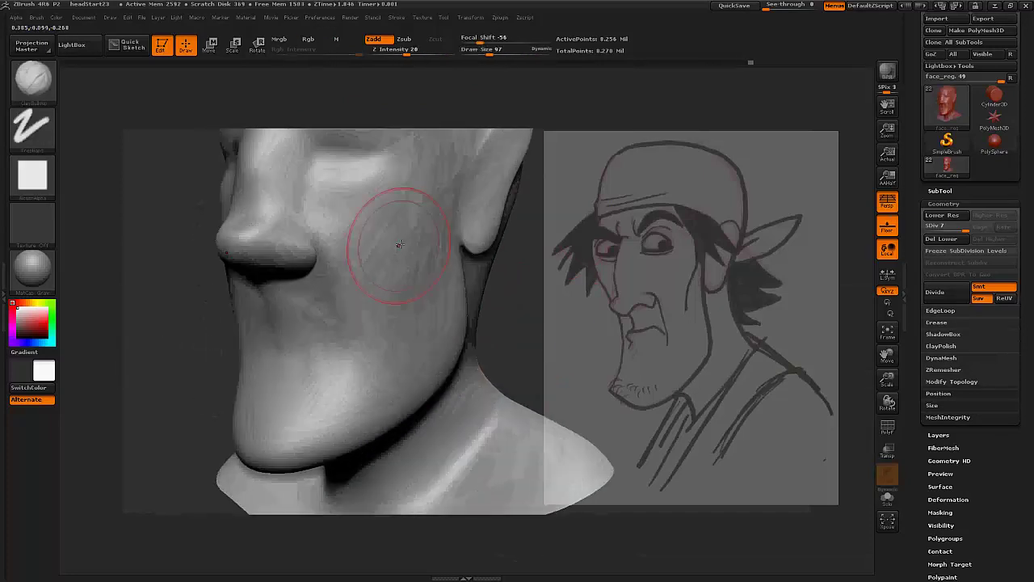
{"action": "left_click_drag", "start_coordinate": [378, 314], "coordinate": [387, 258], "text": "shift"}
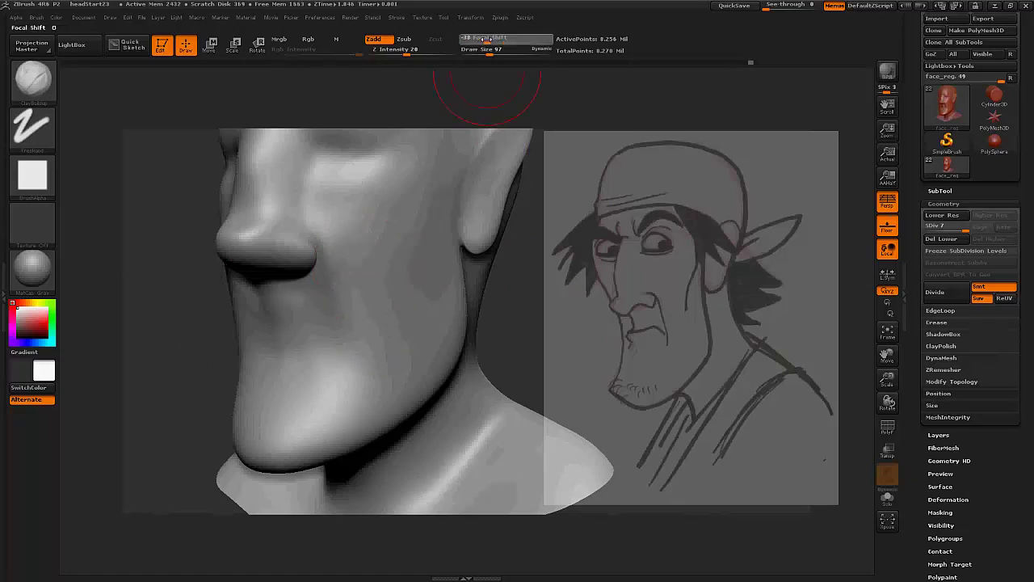
{"action": "left_click_drag", "start_coordinate": [484, 38], "coordinate": [469, 38]}
{"action": "key", "text": "ctrl+z"}
{"action": "left_click_drag", "start_coordinate": [380, 346], "coordinate": [369, 299], "text": "shift"}
{"action": "key", "text": "space"}
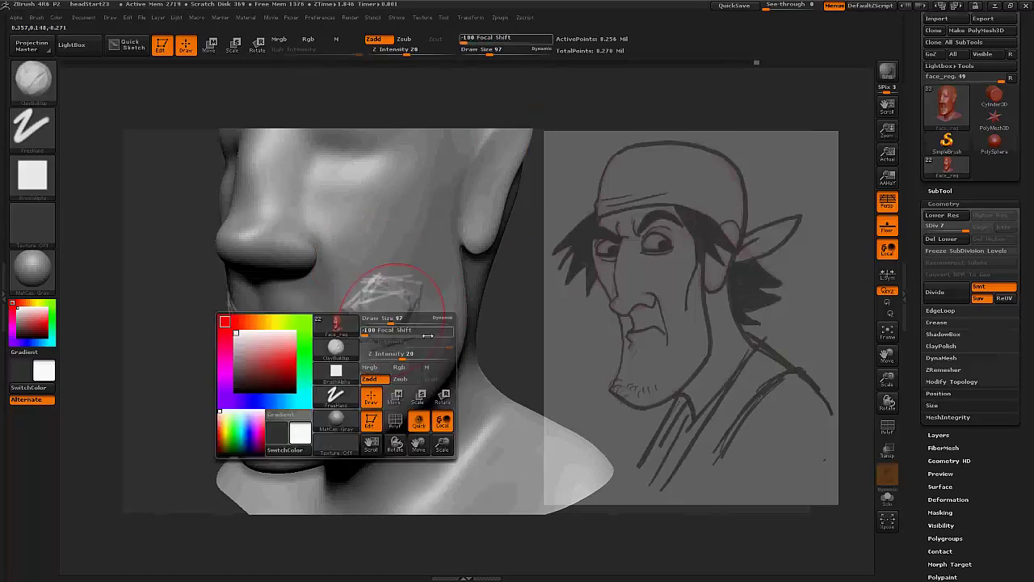
{"action": "mouse_move", "coordinate": [428, 335]}
{"action": "left_mouse_down"}
{"action": "mouse_move", "coordinate": [369, 314]}
{"action": "mouse_move", "coordinate": [388, 315]}
{"action": "left_mouse_up"}
{"action": "key", "text": "space"}
{"action": "key", "text": "space"}
{"action": "key", "text": "space"}
{"action": "left_click_drag", "start_coordinate": [324, 329], "coordinate": [400, 364]}
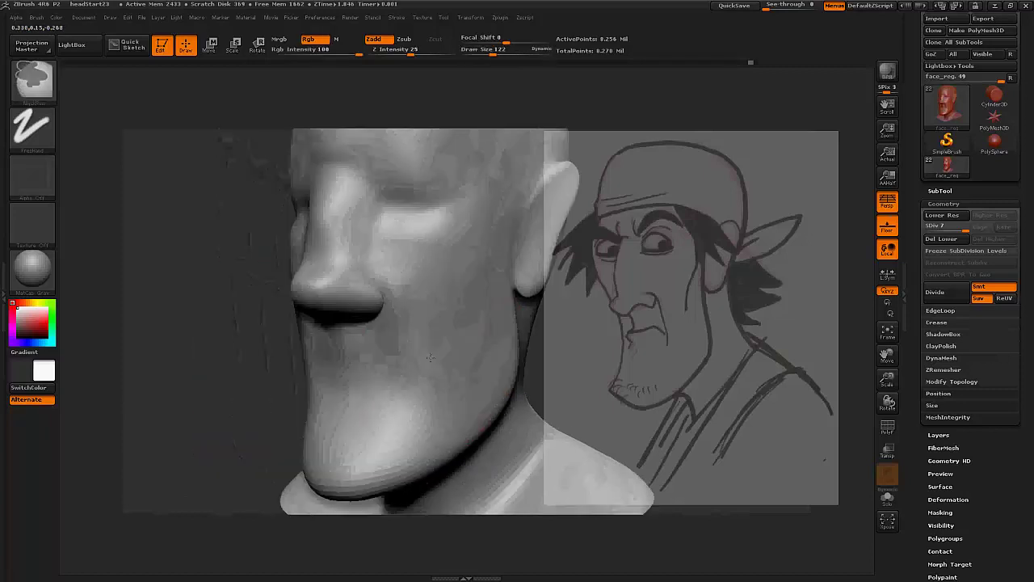
Step: Switch to the Move brush and reduce its draw size to 82
{"action": "key", "text": "b"}
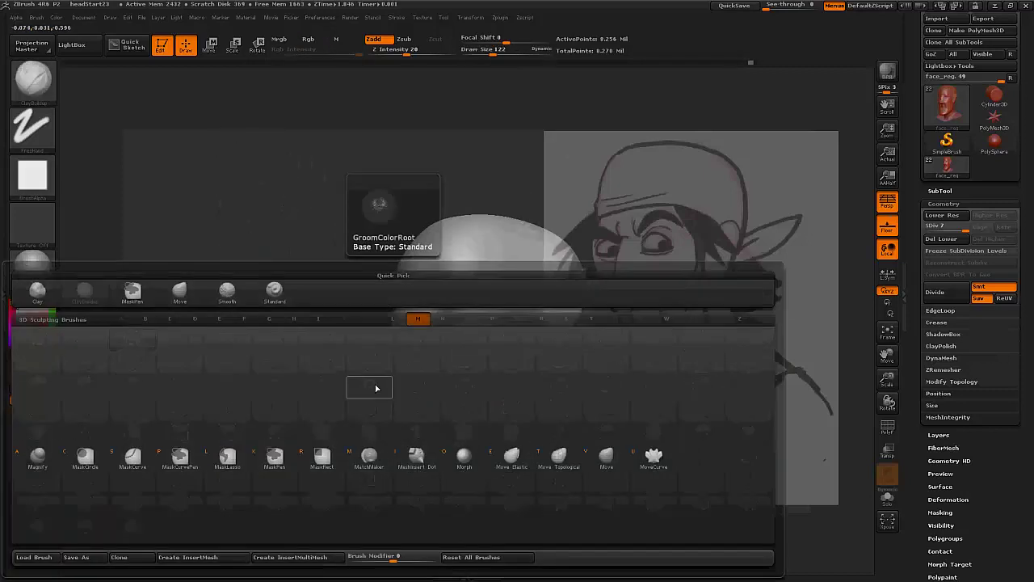
{"action": "key", "text": "m"}
{"action": "key", "text": "v"}
{"action": "key", "text": "space"}
{"action": "mouse_move", "coordinate": [380, 373]}
{"action": "left_mouse_down"}
{"action": "mouse_move", "coordinate": [368, 372]}
{"action": "mouse_move", "coordinate": [415, 374]}
{"action": "left_mouse_up"}
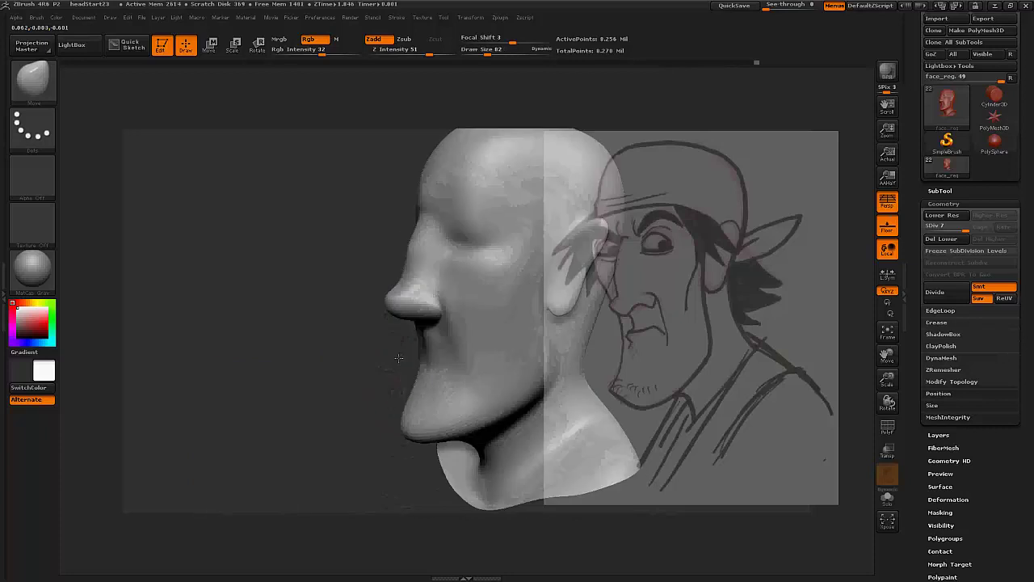
Step: With ClayBuildup and Shift-smoothing, shape the nostril wings and build clay above the nostril
{"action": "key", "text": "b"}
{"action": "key", "text": "c"}
{"action": "key", "text": "b"}
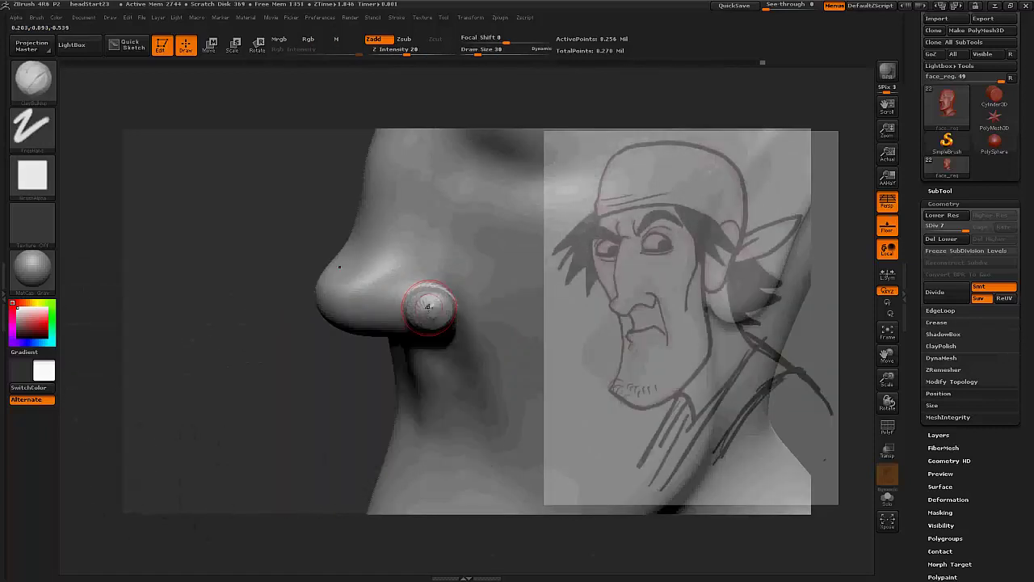
{"action": "key", "text": "shift"}
{"action": "mouse_move", "coordinate": [417, 327]}
{"action": "left_mouse_down"}
{"action": "mouse_move", "coordinate": [423, 381]}
{"action": "mouse_move", "coordinate": [400, 271]}
{"action": "left_mouse_up"}
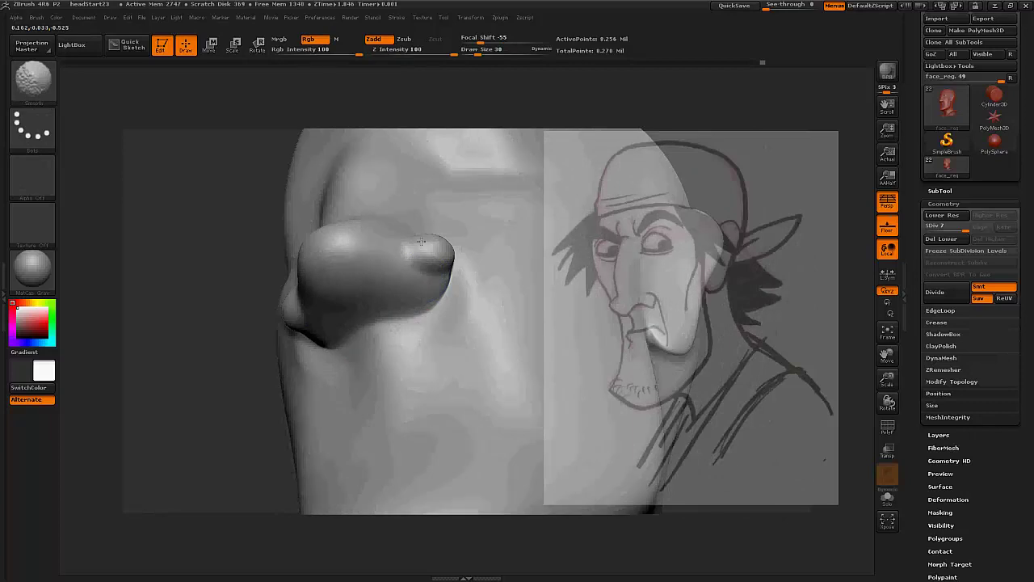
{"action": "mouse_move", "coordinate": [379, 287]}
{"action": "left_mouse_down"}
{"action": "mouse_move", "coordinate": [323, 327]}
{"action": "mouse_move", "coordinate": [412, 281]}
{"action": "mouse_move", "coordinate": [411, 342]}
{"action": "mouse_move", "coordinate": [412, 275]}
{"action": "mouse_move", "coordinate": [396, 282]}
{"action": "mouse_move", "coordinate": [408, 284]}
{"action": "mouse_move", "coordinate": [407, 339]}
{"action": "mouse_move", "coordinate": [402, 322]}
{"action": "left_mouse_up"}
{"action": "key", "text": "shift"}
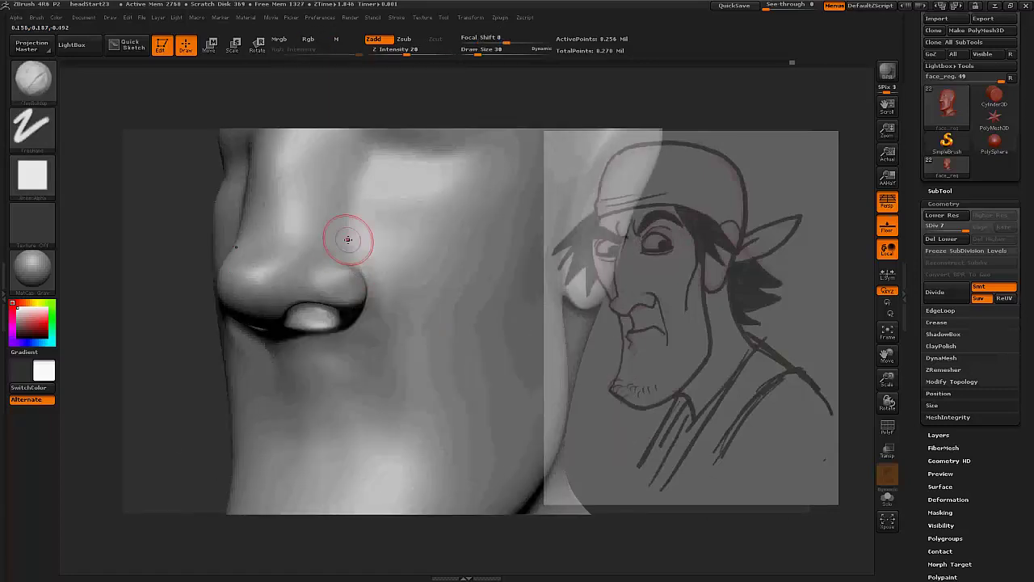
{"action": "left_click_drag", "start_coordinate": [346, 235], "coordinate": [326, 233]}
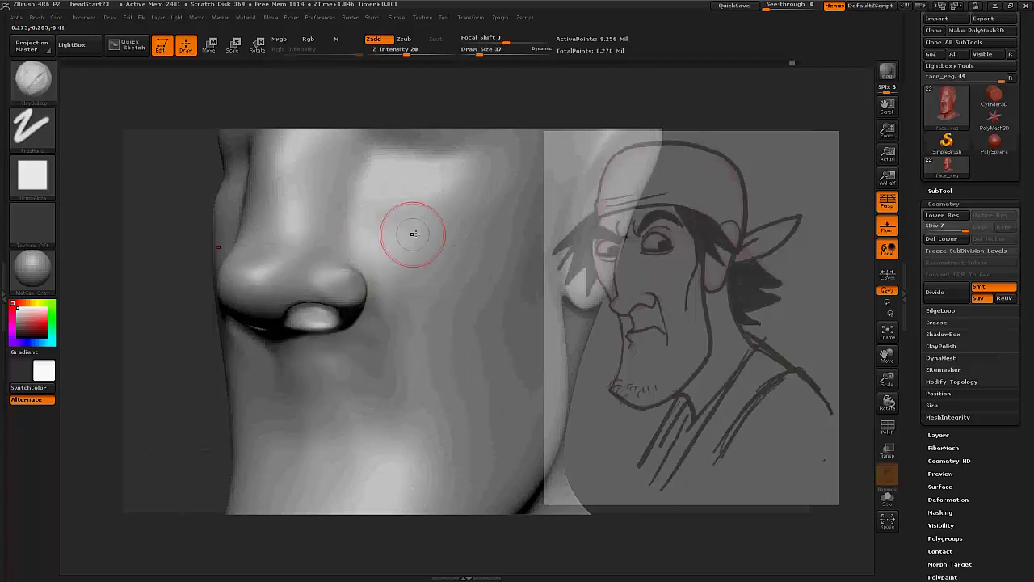
{"action": "left_click_drag", "start_coordinate": [412, 233], "coordinate": [455, 275]}
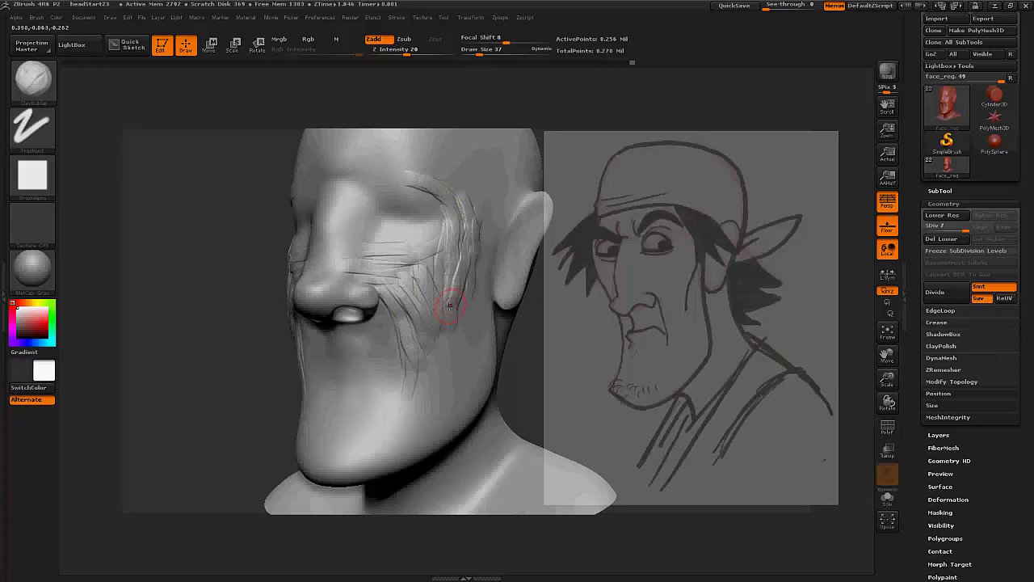
Step: Sculpt a cheek-to-chin wrinkle, then smooth the cheek and brow wrinkles
{"action": "mouse_move", "coordinate": [368, 280]}
{"action": "left_mouse_down"}
{"action": "mouse_move", "coordinate": [396, 334]}
{"action": "mouse_move", "coordinate": [398, 399]}
{"action": "left_mouse_up"}
{"action": "mouse_move", "coordinate": [415, 243]}
{"action": "left_mouse_down", "text": "shift"}
{"action": "mouse_move", "coordinate": [380, 272]}
{"action": "mouse_move", "coordinate": [411, 283]}
{"action": "mouse_move", "coordinate": [445, 332]}
{"action": "left_mouse_up", "text": "shift"}
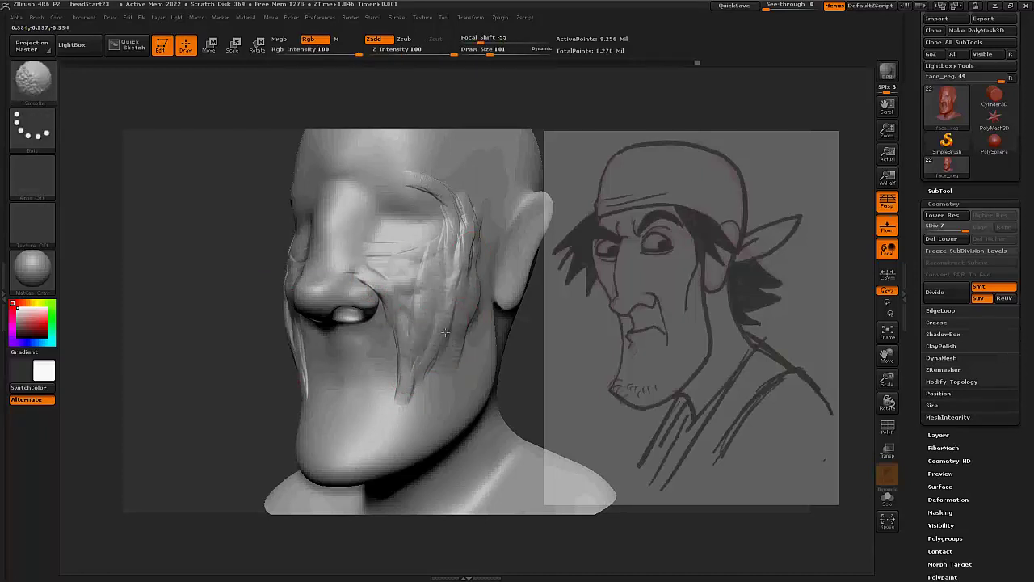
{"action": "left_click_drag", "start_coordinate": [428, 173], "coordinate": [440, 202], "text": "shift"}
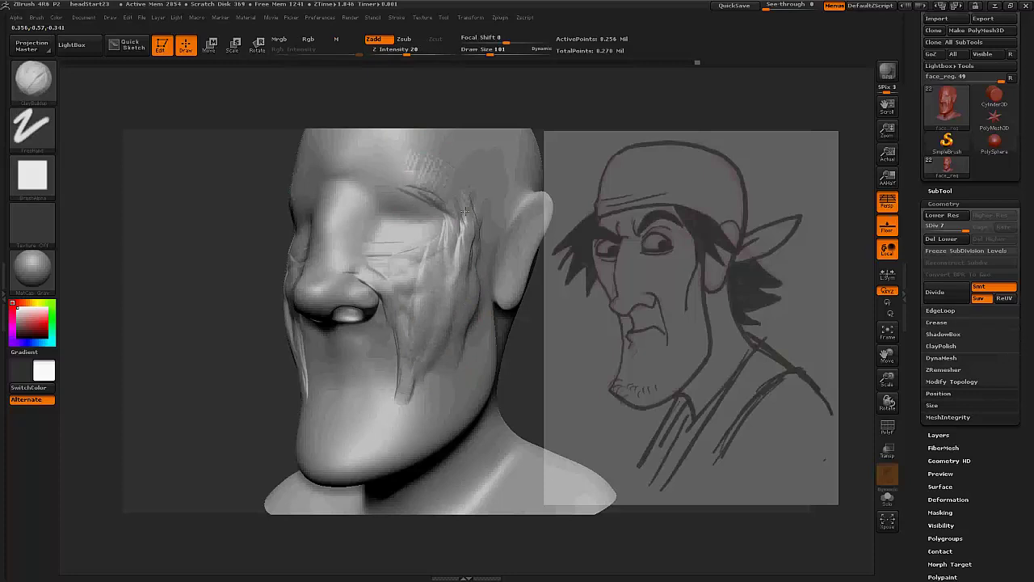
Step: Switch to a wrinkle-cutting brush and carve new lines across the cheek
{"action": "key", "text": "o"}
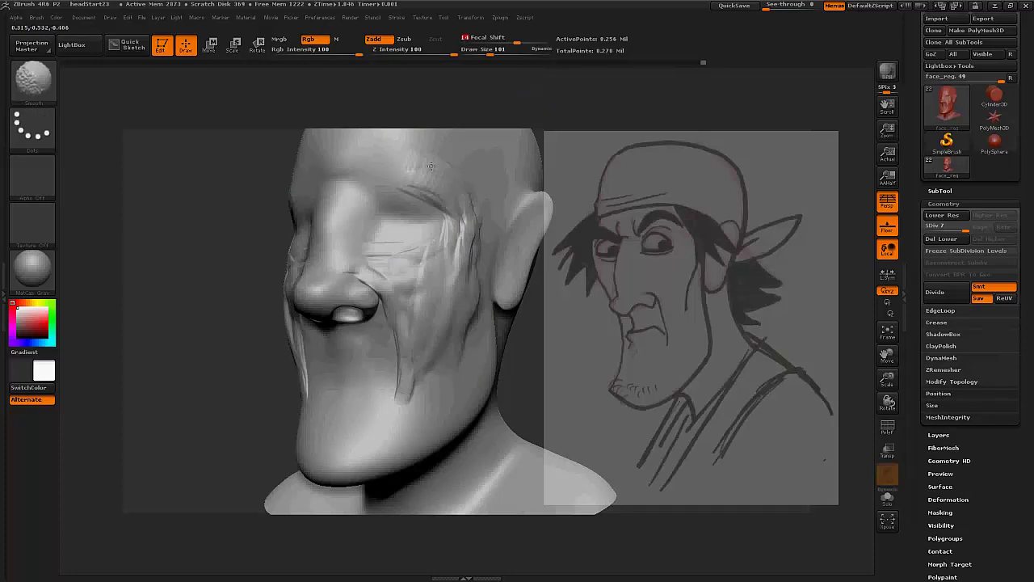
{"action": "key", "text": "b"}
{"action": "left_click_drag", "start_coordinate": [440, 242], "coordinate": [413, 345]}
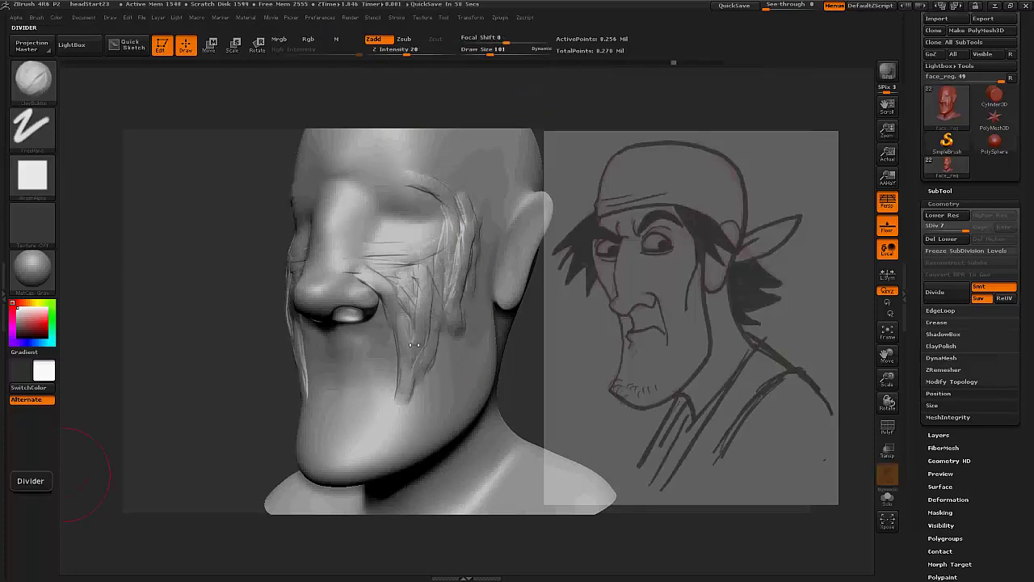
{"action": "key", "text": "ctrl"}
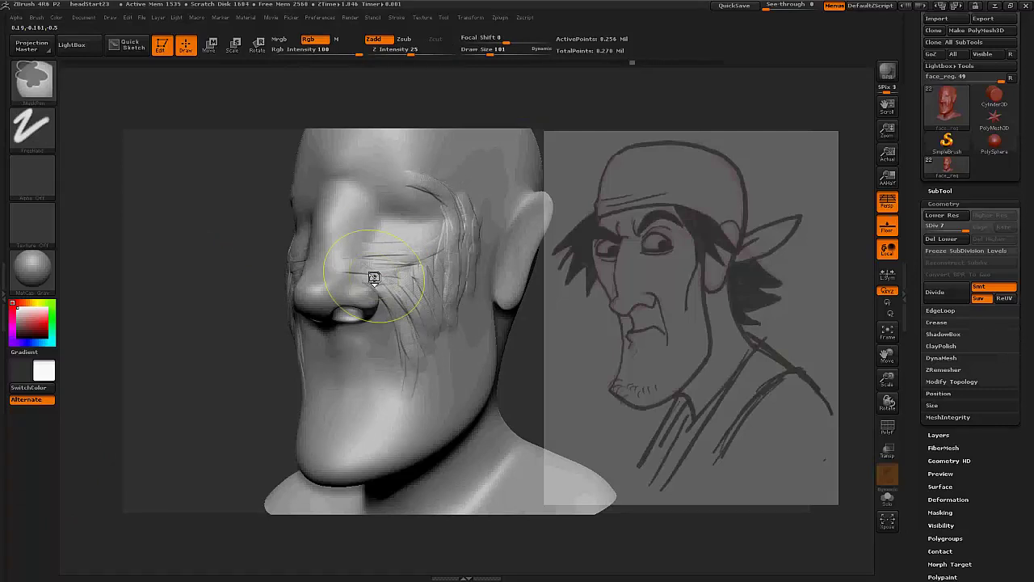
{"action": "key", "text": "ctrl"}
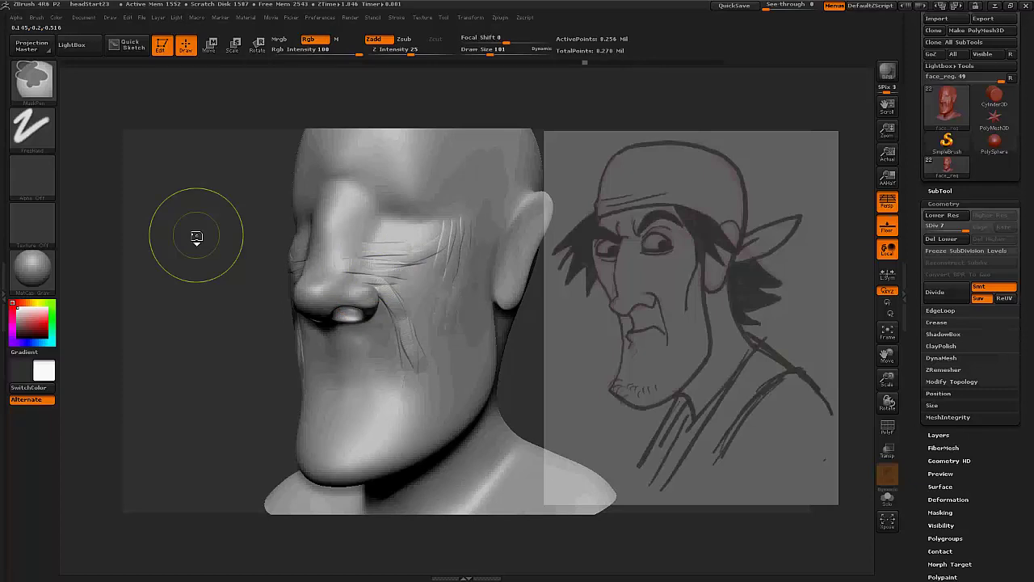
Step: Undo the earlier wrinkle strokes, set brush size to 62 and soften the smoothing falloff
{"action": "key", "text": "ctrl"}
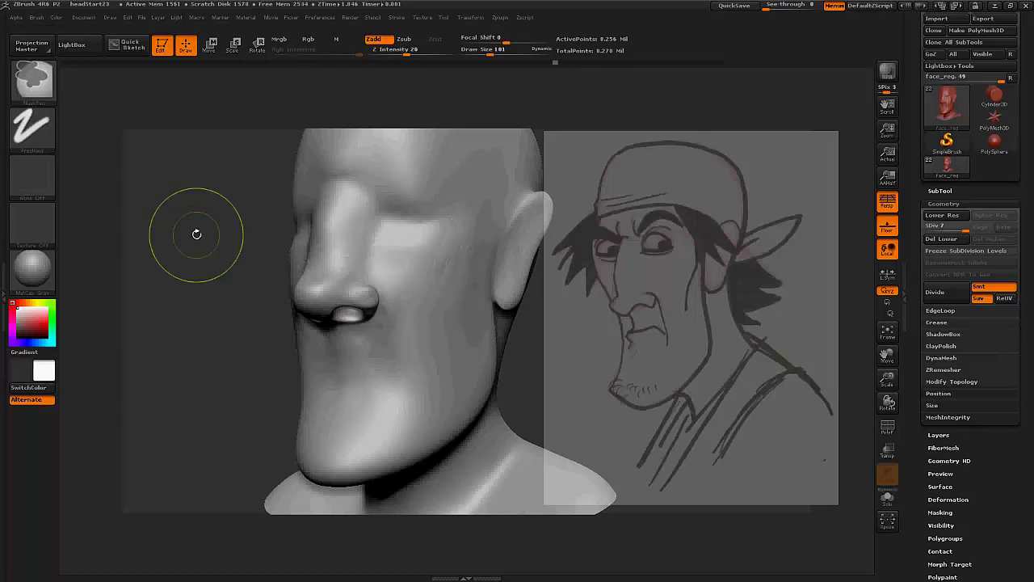
{"action": "left_click", "coordinate": [433, 196]}
{"action": "left_click", "coordinate": [422, 215]}
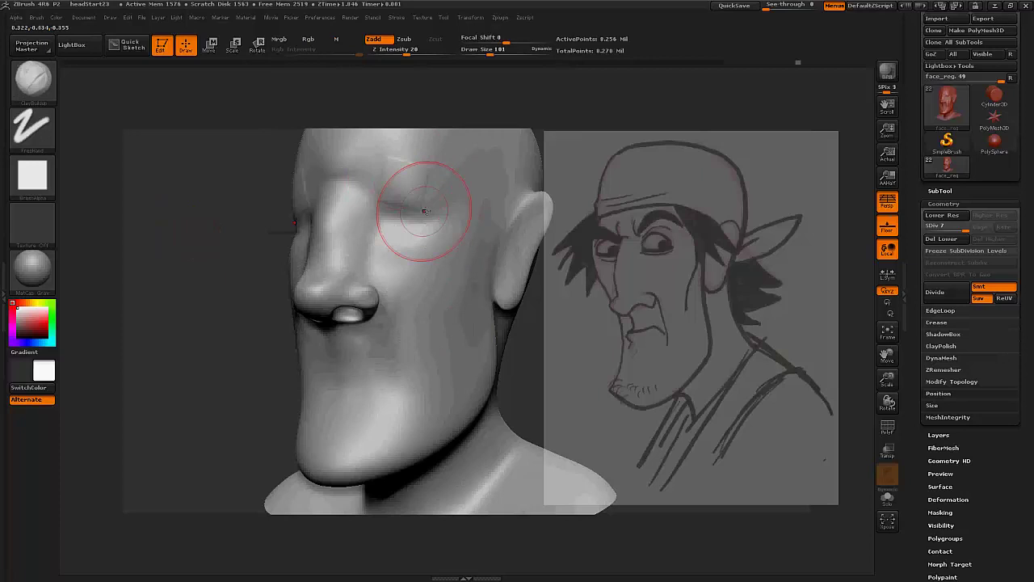
{"action": "key", "text": "space"}
{"action": "left_click_drag", "start_coordinate": [461, 246], "coordinate": [437, 246]}
{"action": "key", "text": "shift"}
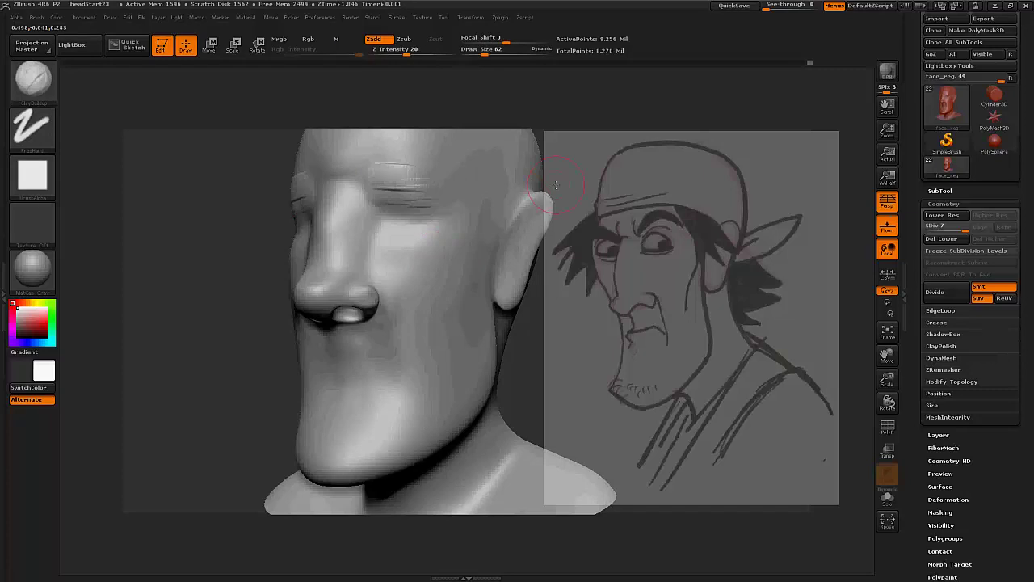
{"action": "key", "text": "shift"}
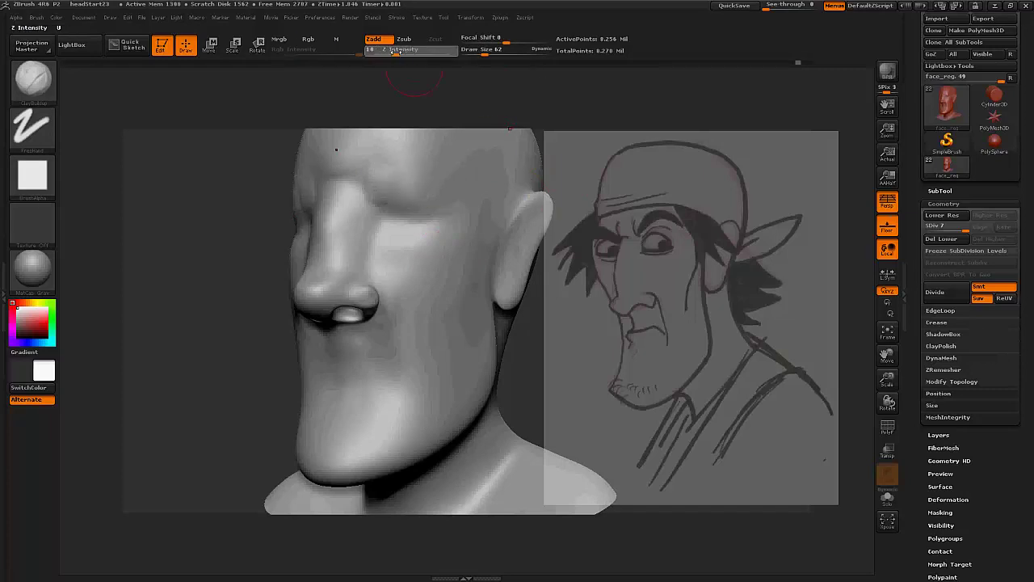
{"action": "key", "text": "shift"}
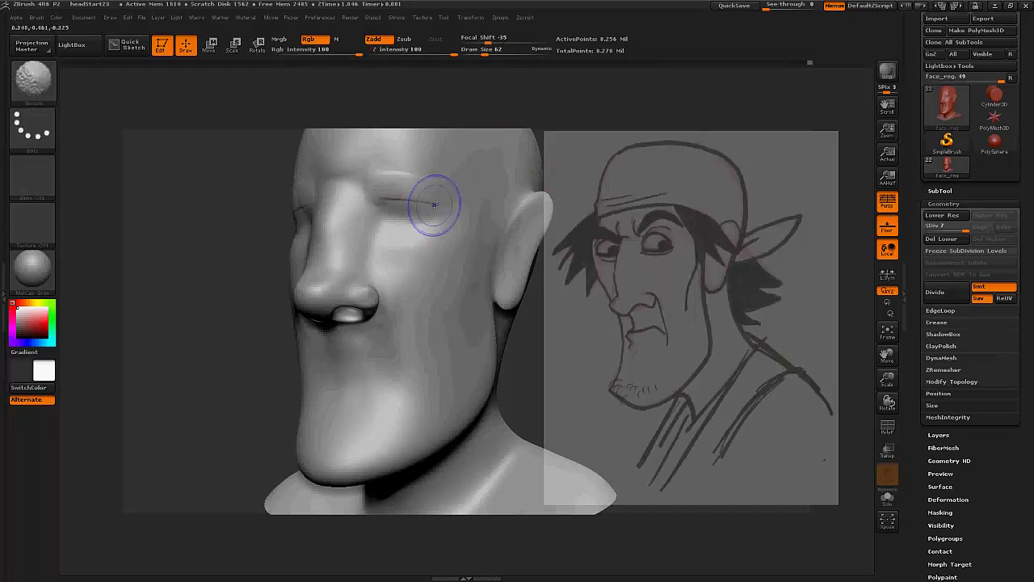
{"action": "left_click_drag", "start_coordinate": [487, 43], "coordinate": [474, 43]}
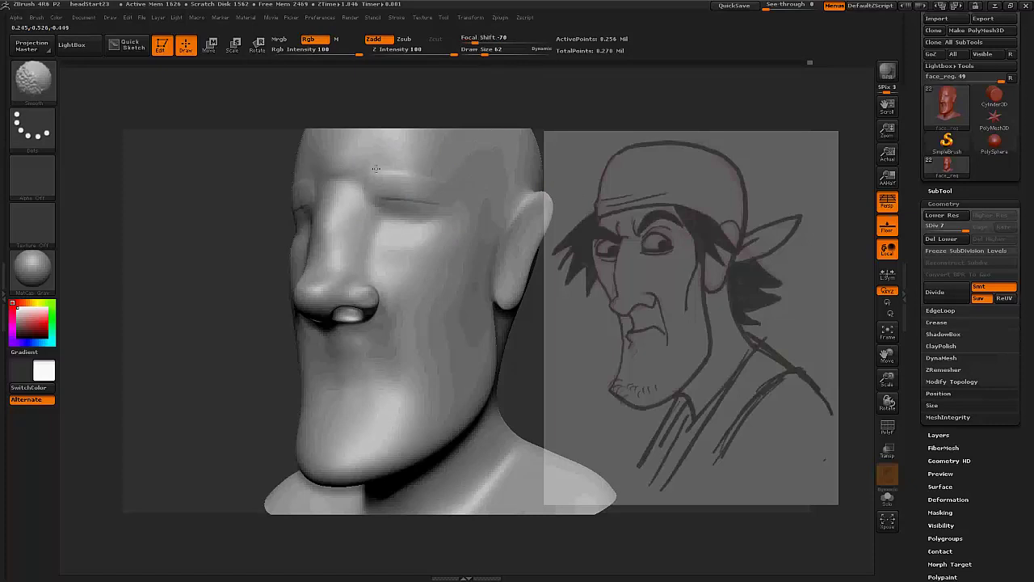
{"action": "key", "text": "shift"}
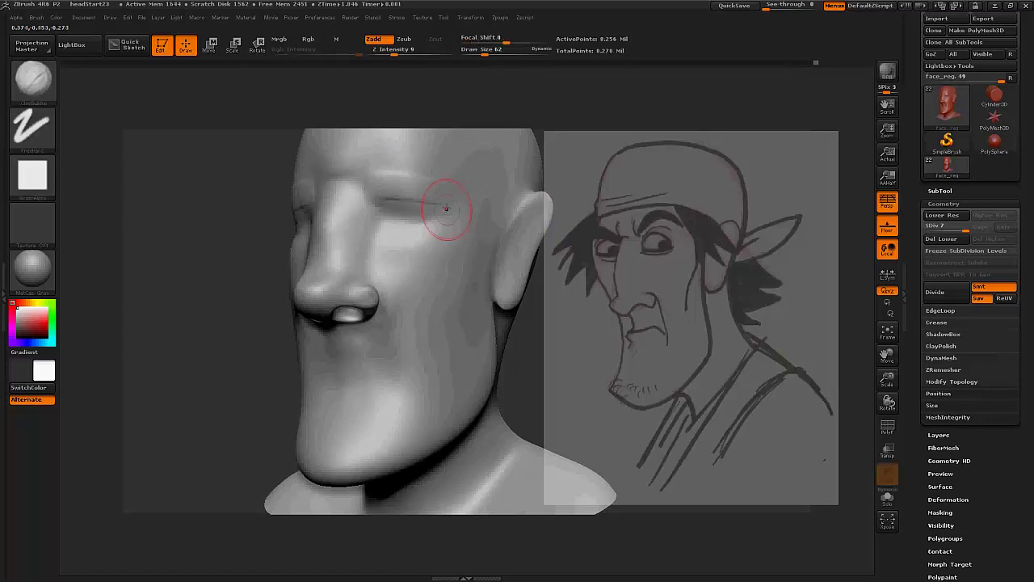
Step: Sculpt and smooth wrinkle lines under the eye and creases on the cheek beside the nose
{"action": "left_click_drag", "start_coordinate": [458, 281], "coordinate": [404, 268]}
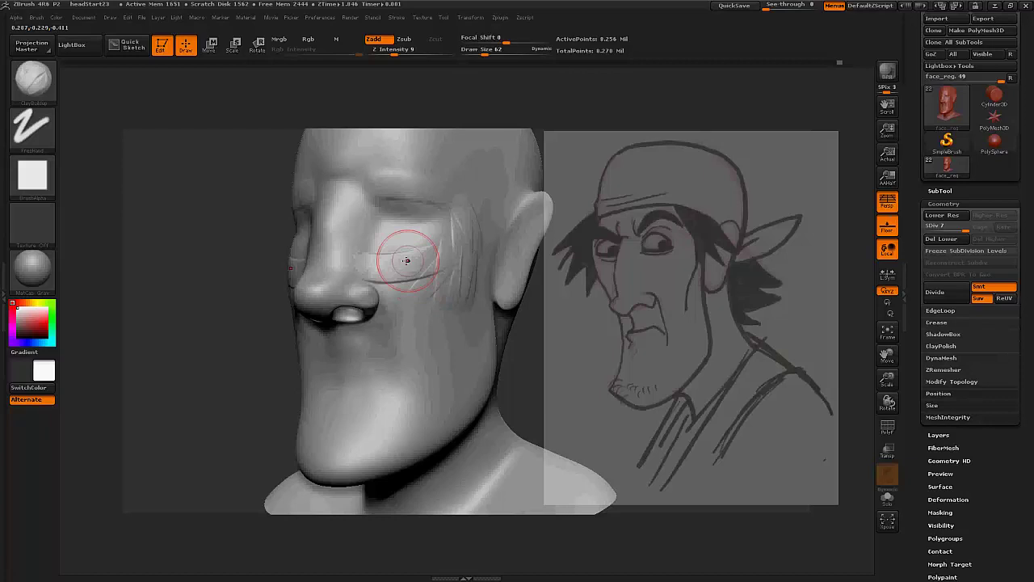
{"action": "mouse_move", "coordinate": [448, 243]}
{"action": "left_mouse_down"}
{"action": "mouse_move", "coordinate": [363, 231]}
{"action": "mouse_move", "coordinate": [376, 259]}
{"action": "left_mouse_up"}
{"action": "key", "text": "shift"}
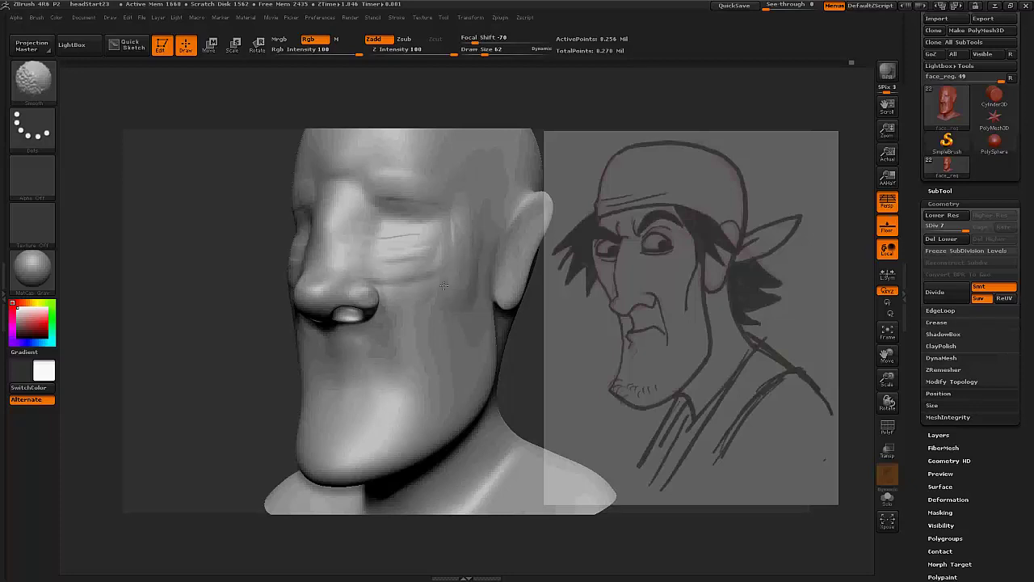
{"action": "key", "text": "shift"}
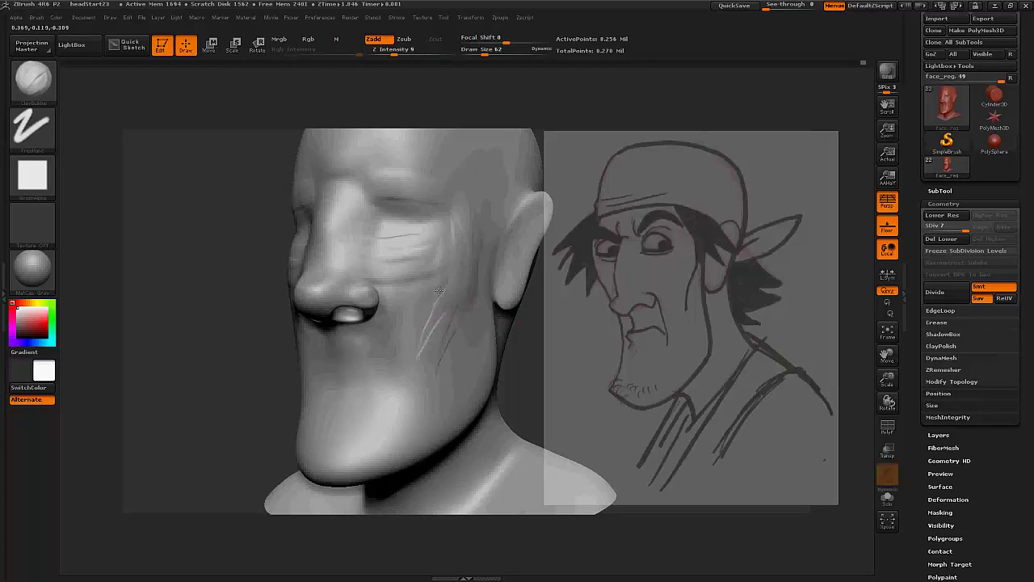
{"action": "mouse_move", "coordinate": [438, 290]}
{"action": "left_mouse_down"}
{"action": "mouse_move", "coordinate": [376, 277]}
{"action": "mouse_move", "coordinate": [381, 323]}
{"action": "left_mouse_up"}
{"action": "key", "text": "shift"}
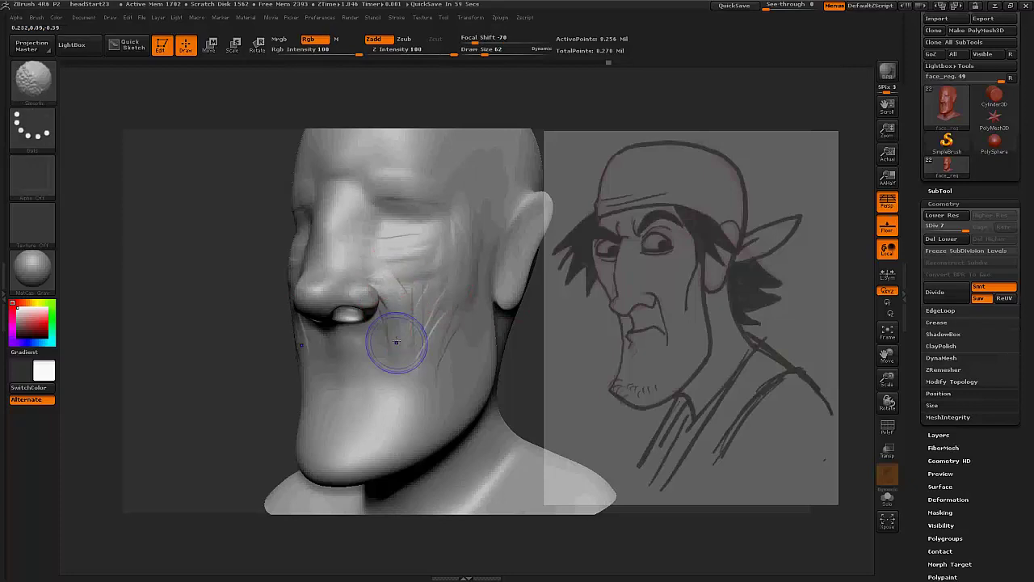
{"action": "key", "text": "shift+f"}
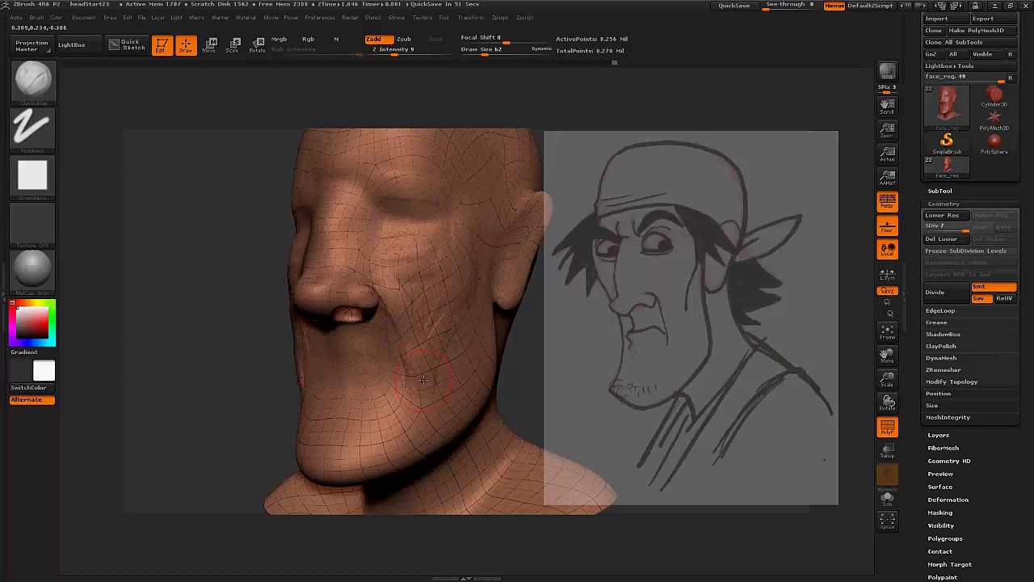
{"action": "key", "text": "shift+f"}
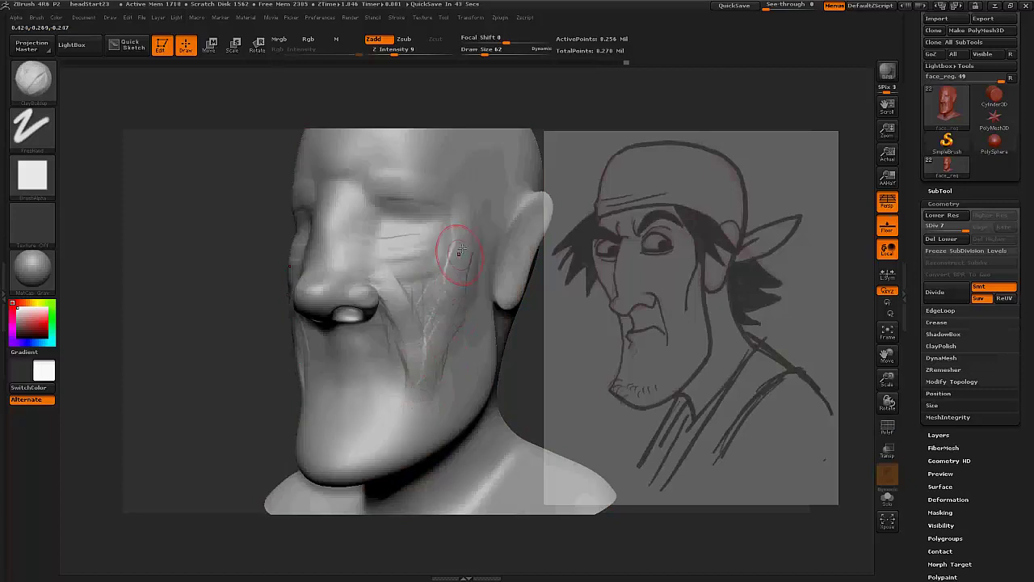
Step: Add more smoothed cheek wrinkles beside the nose, then drop the head to SDiv 4
{"action": "mouse_move", "coordinate": [458, 251]}
{"action": "left_mouse_down"}
{"action": "mouse_move", "coordinate": [444, 311]}
{"action": "mouse_move", "coordinate": [450, 277]}
{"action": "left_mouse_up"}
{"action": "mouse_move", "coordinate": [448, 234]}
{"action": "left_mouse_down"}
{"action": "mouse_move", "coordinate": [389, 279]}
{"action": "mouse_move", "coordinate": [349, 255]}
{"action": "left_mouse_up"}
{"action": "key", "text": "shift"}
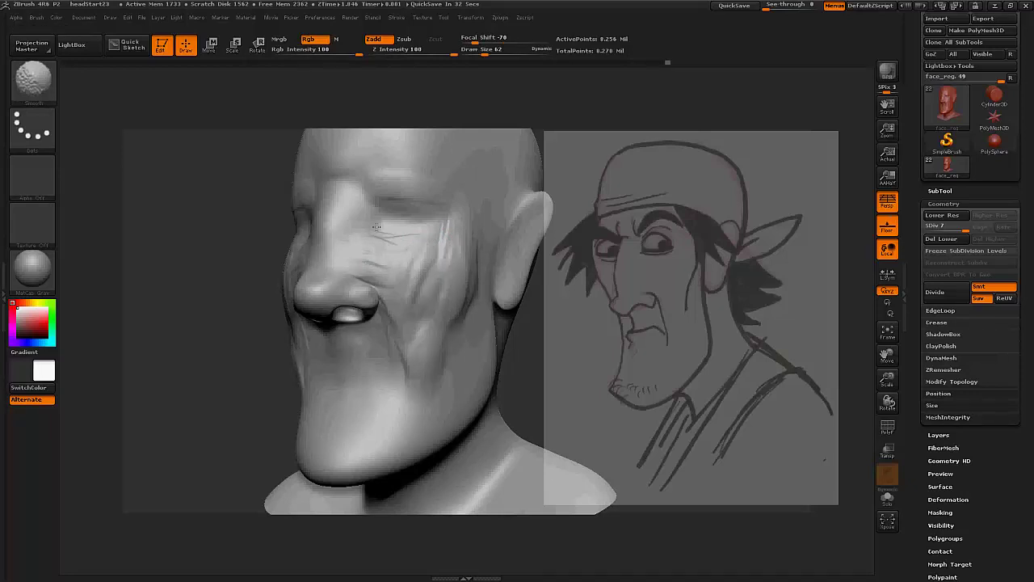
{"action": "key", "text": "space"}
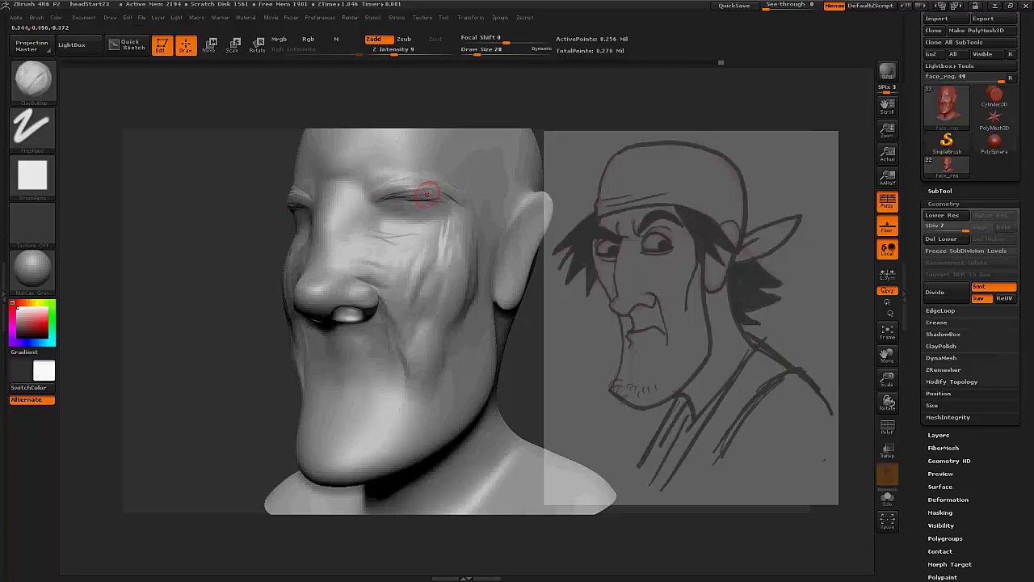
{"action": "key", "text": "shift"}
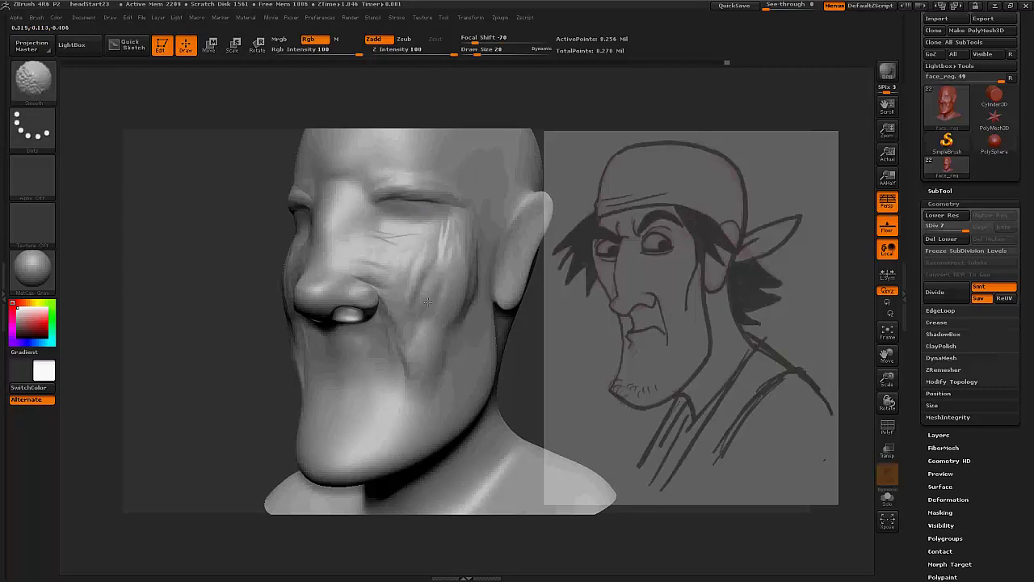
{"action": "key", "text": "shift+d"}
{"action": "key", "text": "shift+d"}
{"action": "key", "text": "shift+d"}
{"action": "mouse_move", "coordinate": [243, 339]}
{"action": "left_mouse_down"}
{"action": "mouse_move", "coordinate": [467, 365]}
{"action": "mouse_move", "coordinate": [425, 332]}
{"action": "mouse_move", "coordinate": [474, 416]}
{"action": "mouse_move", "coordinate": [595, 324]}
{"action": "left_mouse_up"}
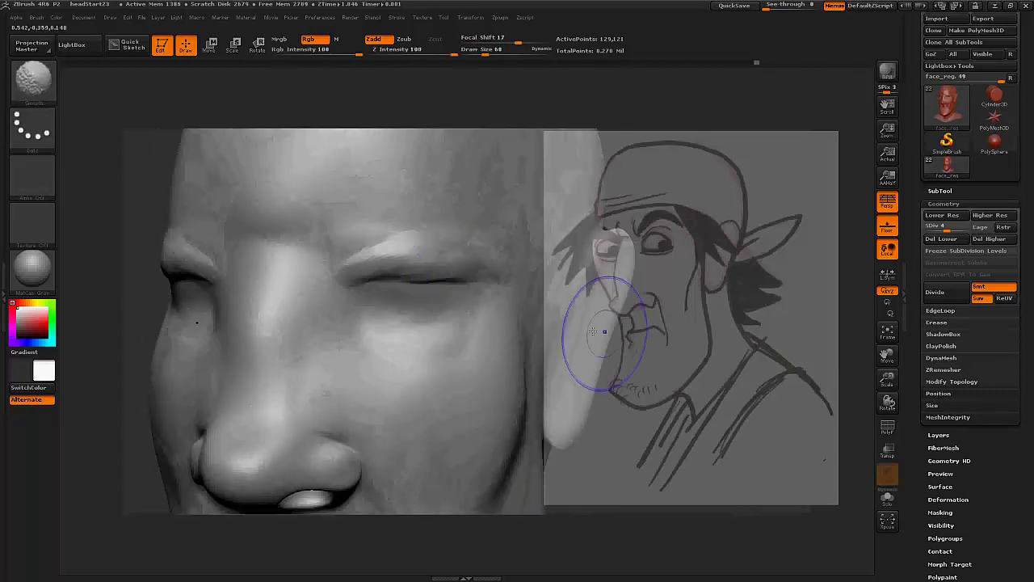
Step: Smooth the eyelid crease and carve a softened fold down the cheek from the nose
{"action": "left_click_drag", "start_coordinate": [447, 272], "coordinate": [420, 275], "text": "shift"}
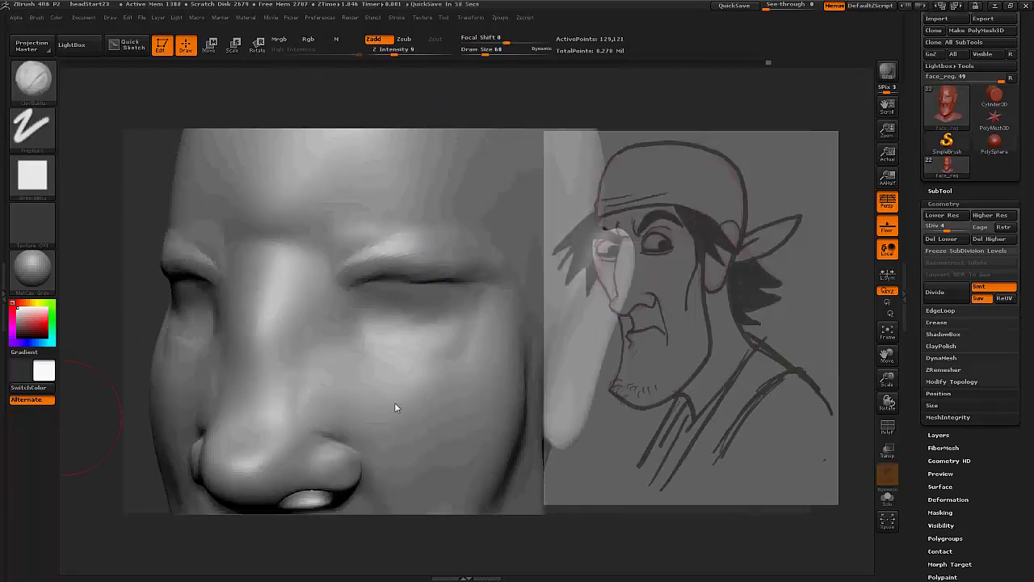
{"action": "mouse_move", "coordinate": [395, 407]}
{"action": "left_mouse_down", "text": "alt"}
{"action": "mouse_move", "coordinate": [425, 272]}
{"action": "mouse_move", "coordinate": [323, 266]}
{"action": "left_mouse_up", "text": "alt"}
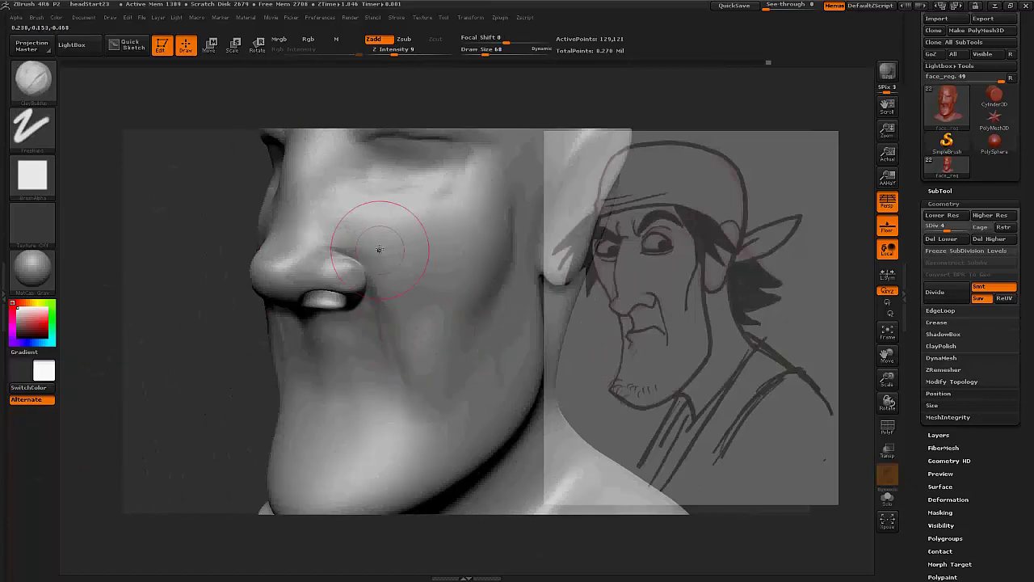
{"action": "left_click_drag", "start_coordinate": [395, 232], "coordinate": [432, 361]}
{"action": "mouse_move", "coordinate": [448, 307]}
{"action": "left_mouse_down"}
{"action": "mouse_move", "coordinate": [404, 218]}
{"action": "mouse_move", "coordinate": [444, 353]}
{"action": "left_mouse_up"}
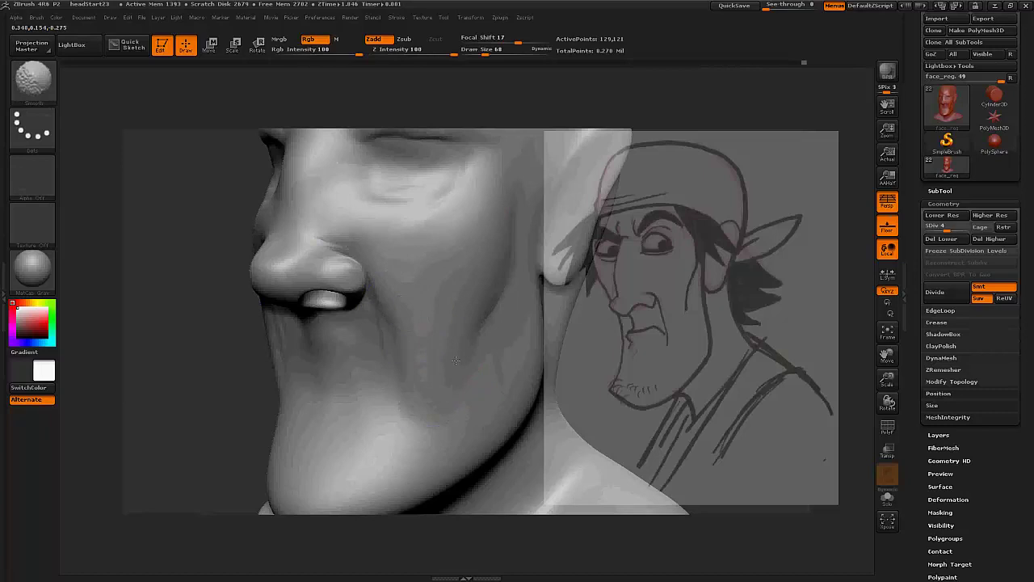
{"action": "left_click_drag", "start_coordinate": [242, 364], "coordinate": [485, 325]}
Step: Sculpt strokes across the lips, then smooth the lip surface
{"action": "key", "text": "space"}
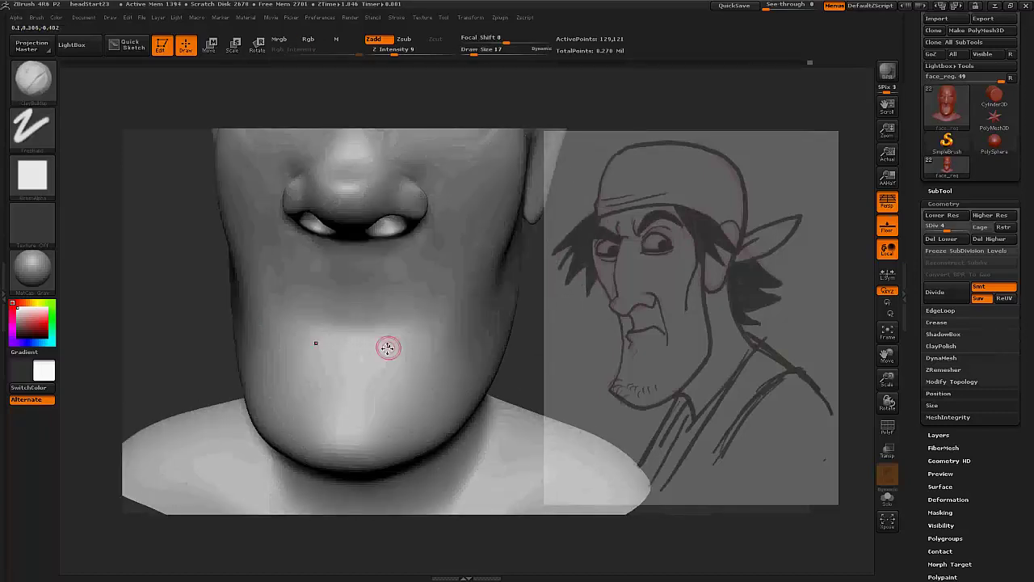
{"action": "mouse_move", "coordinate": [411, 338]}
{"action": "left_mouse_down"}
{"action": "mouse_move", "coordinate": [350, 341]}
{"action": "mouse_move", "coordinate": [358, 357]}
{"action": "mouse_move", "coordinate": [450, 350]}
{"action": "mouse_move", "coordinate": [418, 358]}
{"action": "mouse_move", "coordinate": [479, 330]}
{"action": "mouse_move", "coordinate": [428, 311]}
{"action": "mouse_move", "coordinate": [457, 272]}
{"action": "mouse_move", "coordinate": [415, 349]}
{"action": "left_mouse_up"}
{"action": "key", "text": "b"}
{"action": "key", "text": "m"}
{"action": "key", "text": "v"}
{"action": "mouse_move", "coordinate": [415, 312]}
{"action": "left_mouse_down", "text": "shift"}
{"action": "mouse_move", "coordinate": [531, 323]}
{"action": "mouse_move", "coordinate": [434, 369]}
{"action": "mouse_move", "coordinate": [381, 334]}
{"action": "mouse_move", "coordinate": [466, 363]}
{"action": "left_mouse_up", "text": "shift"}
Step: Try the Standard, Dam_Standard and hPolish brushes, settling back on Dam_Standard for the lips
{"action": "key", "text": "b"}
{"action": "key", "text": "s"}
{"action": "key", "text": "t"}
{"action": "key", "text": "b"}
{"action": "key", "text": "d"}
{"action": "key", "text": "s"}
{"action": "key", "text": "space"}
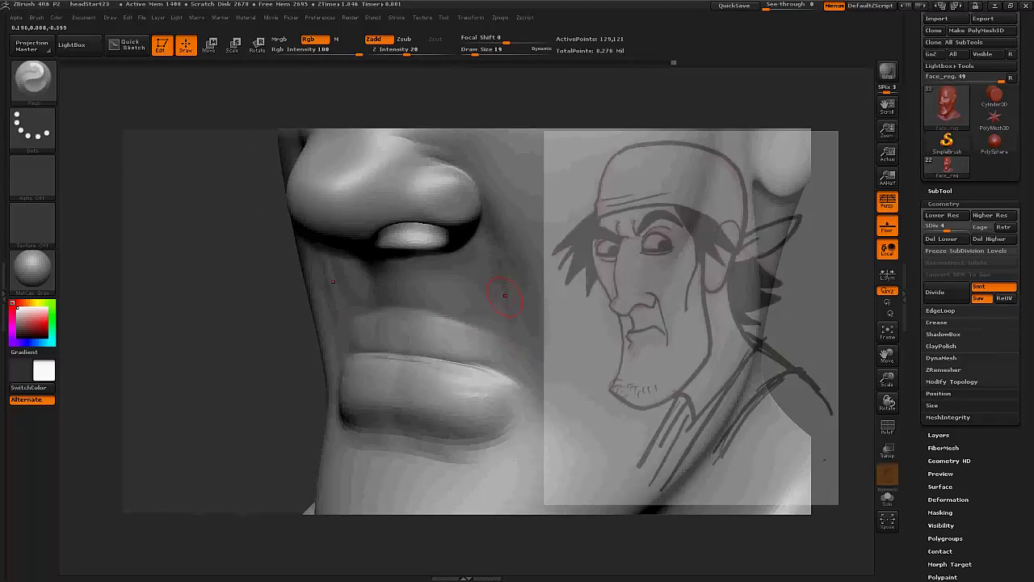
{"action": "key", "text": "b"}
{"action": "key", "text": "h"}
{"action": "key", "text": "p"}
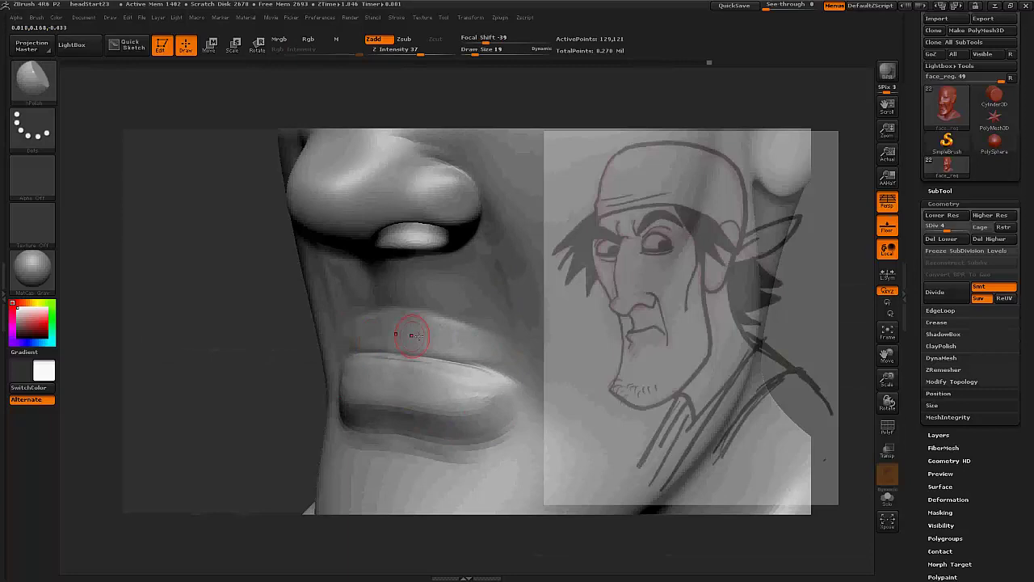
{"action": "key", "text": "b"}
{"action": "key", "text": "d"}
{"action": "key", "text": "s"}
{"action": "mouse_move", "coordinate": [381, 307]}
{"action": "right_mouse_down"}
{"action": "mouse_move", "coordinate": [497, 344]}
{"action": "mouse_move", "coordinate": [573, 319]}
{"action": "right_mouse_up"}
Step: Carve fine creases into the upper lip with the clay brush, smooth them, and view the chin profile
{"action": "key", "text": "b"}
{"action": "key", "text": "s"}
{"action": "key", "text": "3"}
{"action": "left_click_drag", "start_coordinate": [445, 363], "coordinate": [472, 371]}
{"action": "left_click_drag", "start_coordinate": [403, 346], "coordinate": [490, 376]}
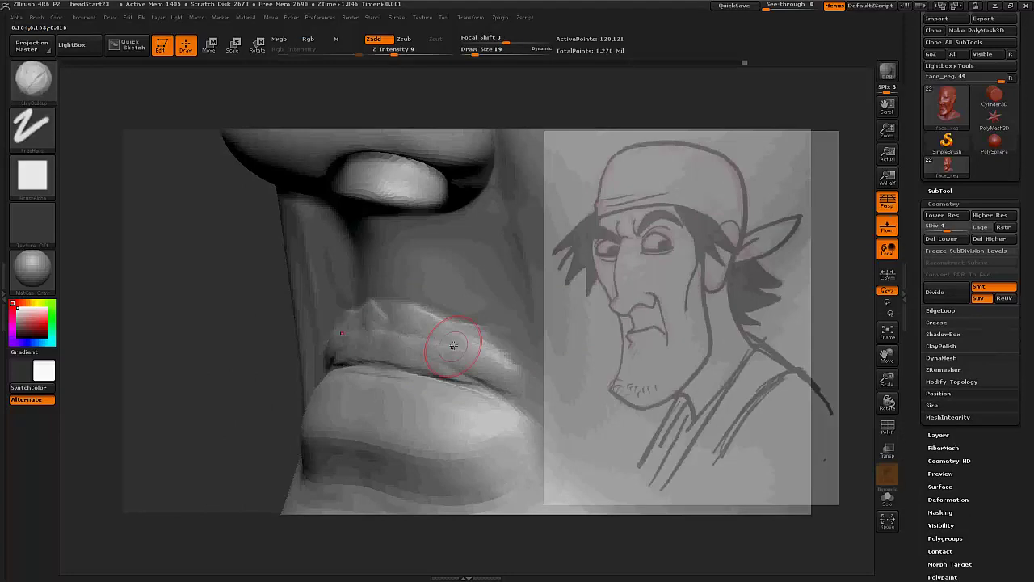
{"action": "mouse_move", "coordinate": [454, 342]}
{"action": "right_mouse_down", "text": "shift"}
{"action": "mouse_move", "coordinate": [318, 293]}
{"action": "mouse_move", "coordinate": [288, 316]}
{"action": "mouse_move", "coordinate": [440, 290]}
{"action": "right_mouse_up", "text": "shift"}
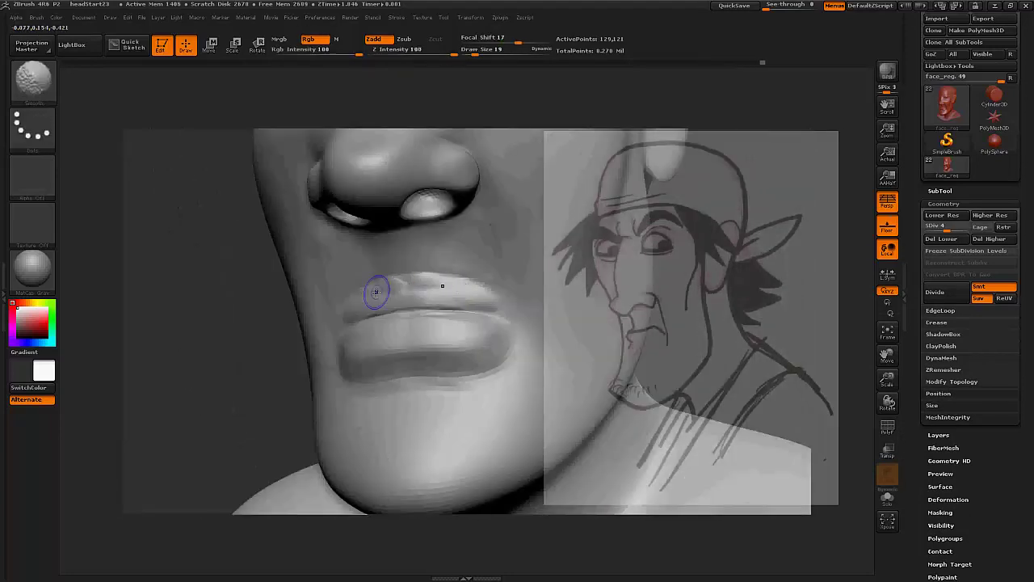
{"action": "mouse_move", "coordinate": [376, 291]}
{"action": "right_mouse_down", "text": "alt"}
{"action": "mouse_move", "coordinate": [512, 272]}
{"action": "mouse_move", "coordinate": [469, 247]}
{"action": "right_mouse_up", "text": "alt"}
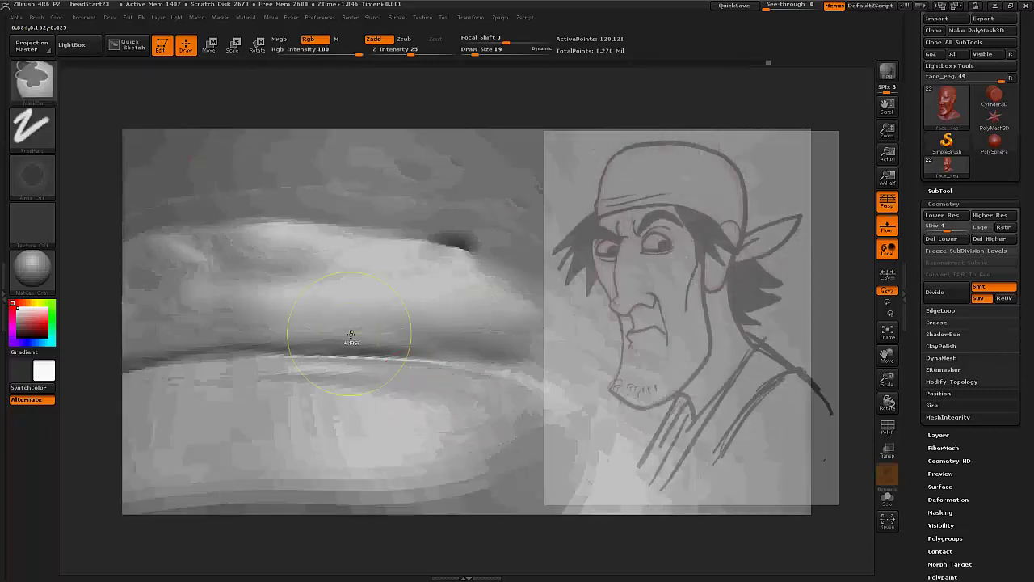
{"action": "mouse_move", "coordinate": [351, 333]}
{"action": "left_mouse_down", "text": "shift"}
{"action": "mouse_move", "coordinate": [431, 265]}
{"action": "mouse_move", "coordinate": [255, 214]}
{"action": "left_mouse_up", "text": "shift"}
{"action": "mouse_move", "coordinate": [439, 241]}
{"action": "right_mouse_down", "text": "alt"}
{"action": "mouse_move", "coordinate": [457, 337]}
{"action": "mouse_move", "coordinate": [526, 363]}
{"action": "mouse_move", "coordinate": [385, 222]}
{"action": "right_mouse_up", "text": "alt"}
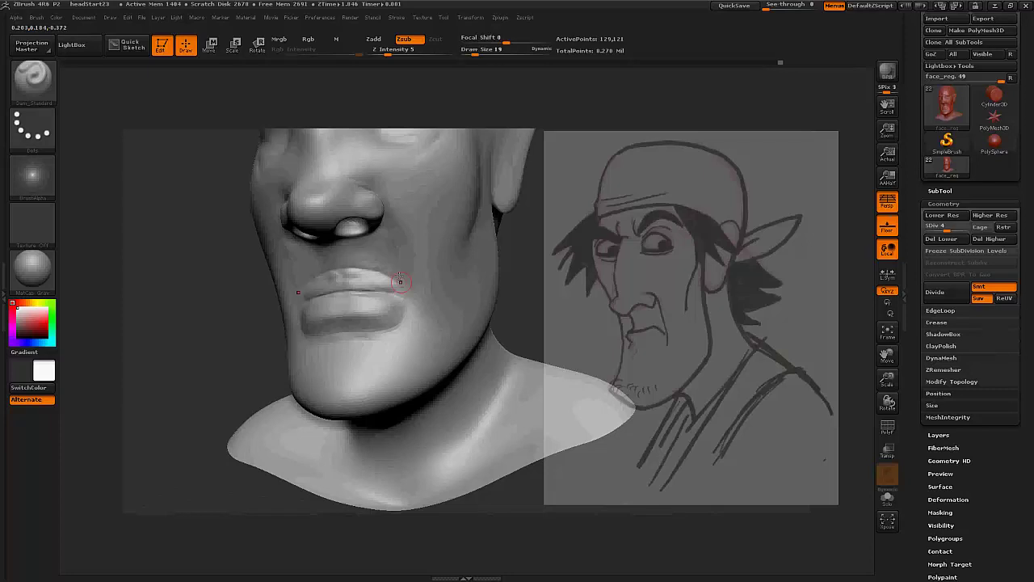
{"action": "mouse_move", "coordinate": [399, 271]}
{"action": "right_mouse_down"}
{"action": "mouse_move", "coordinate": [388, 293]}
{"action": "mouse_move", "coordinate": [492, 279]}
{"action": "mouse_move", "coordinate": [495, 318]}
{"action": "right_mouse_up"}
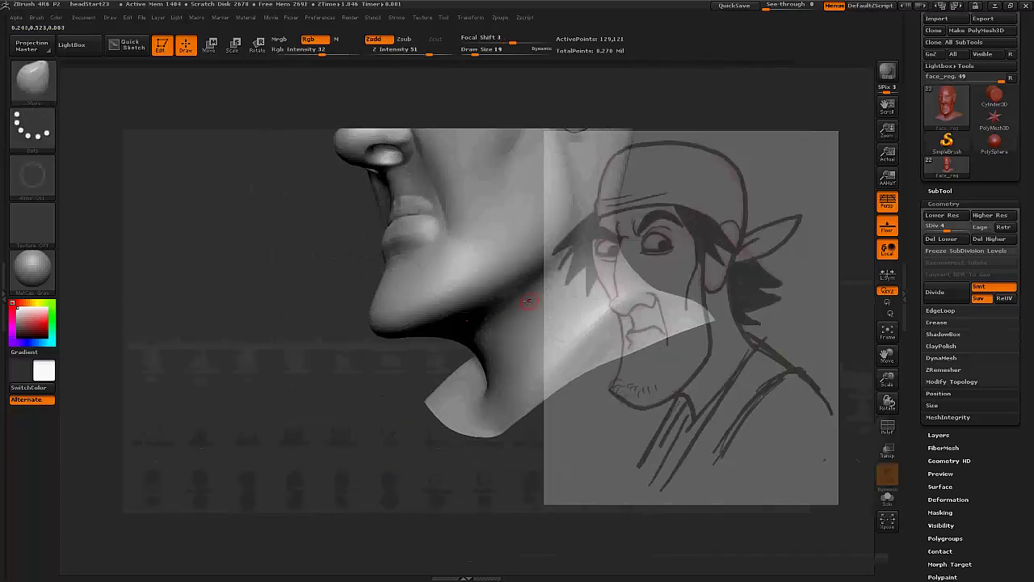
Step: Drop to the lowest subdivision level and pull the underside of the jaw downward
{"action": "key", "text": "shift+d"}
{"action": "key", "text": "shift+d"}
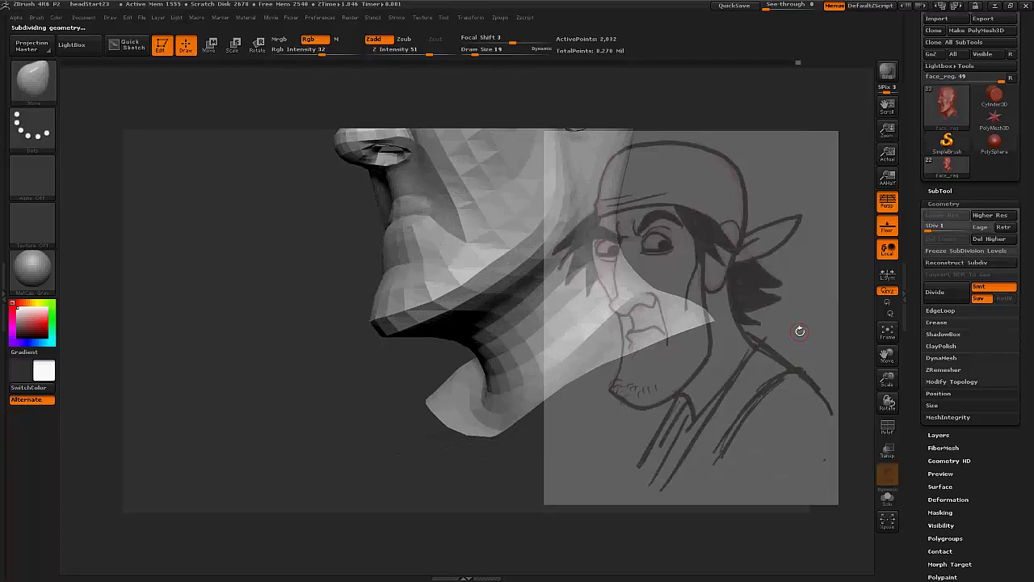
{"action": "key", "text": "space"}
{"action": "left_click_drag", "start_coordinate": [441, 324], "coordinate": [482, 330]}
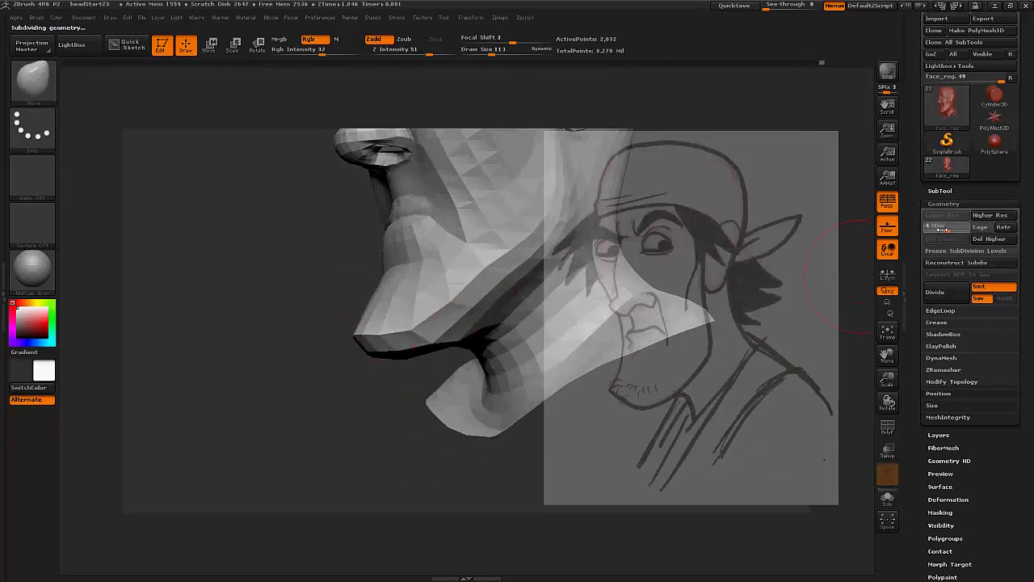
{"action": "left_click_drag", "start_coordinate": [941, 229], "coordinate": [967, 229]}
{"action": "left_click_drag", "start_coordinate": [242, 364], "coordinate": [439, 291]}
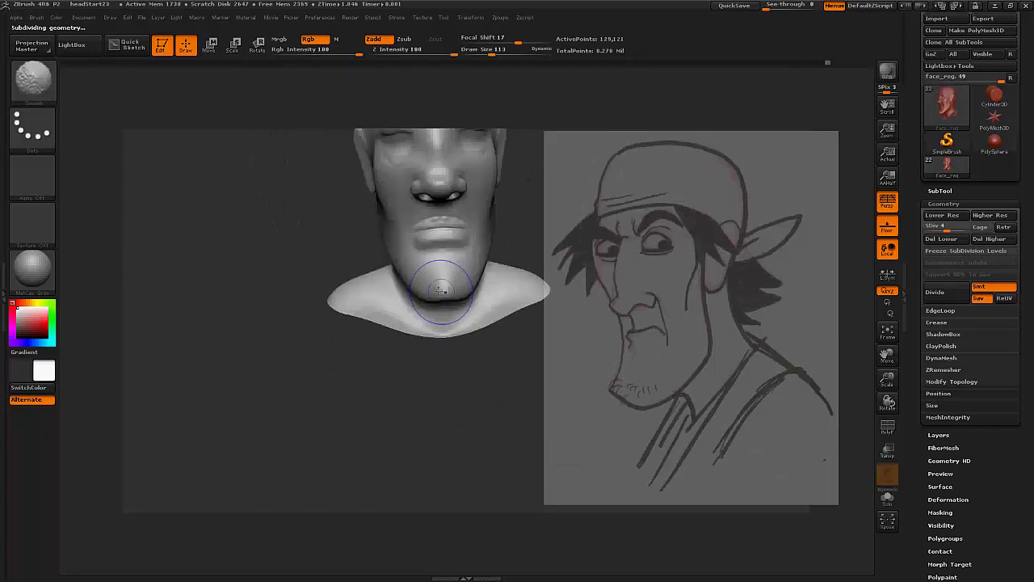
{"action": "left_click_drag", "start_coordinate": [202, 420], "coordinate": [452, 331]}
Step: Choose new sculpting brushes and set up surface masking with a changed mask stroke type
{"action": "key", "text": "b"}
{"action": "left_click", "coordinate": [324, 295]}
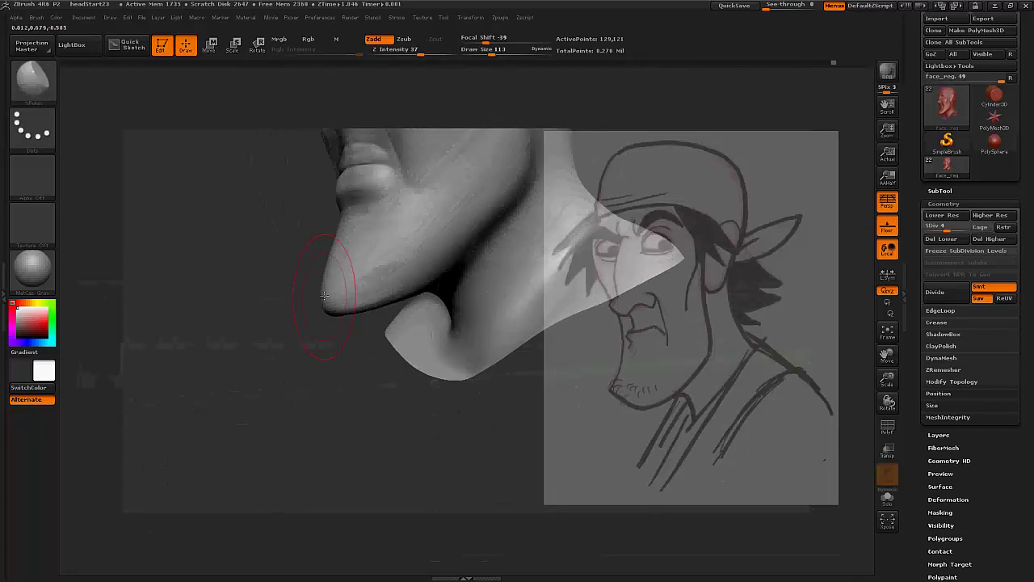
{"action": "mouse_move", "coordinate": [316, 300]}
{"action": "left_mouse_down", "text": "shift"}
{"action": "mouse_move", "coordinate": [323, 291]}
{"action": "mouse_move", "coordinate": [384, 406]}
{"action": "mouse_move", "coordinate": [415, 364]}
{"action": "mouse_move", "coordinate": [438, 369]}
{"action": "mouse_move", "coordinate": [452, 356]}
{"action": "left_mouse_up", "text": "shift"}
{"action": "key", "text": "b"}
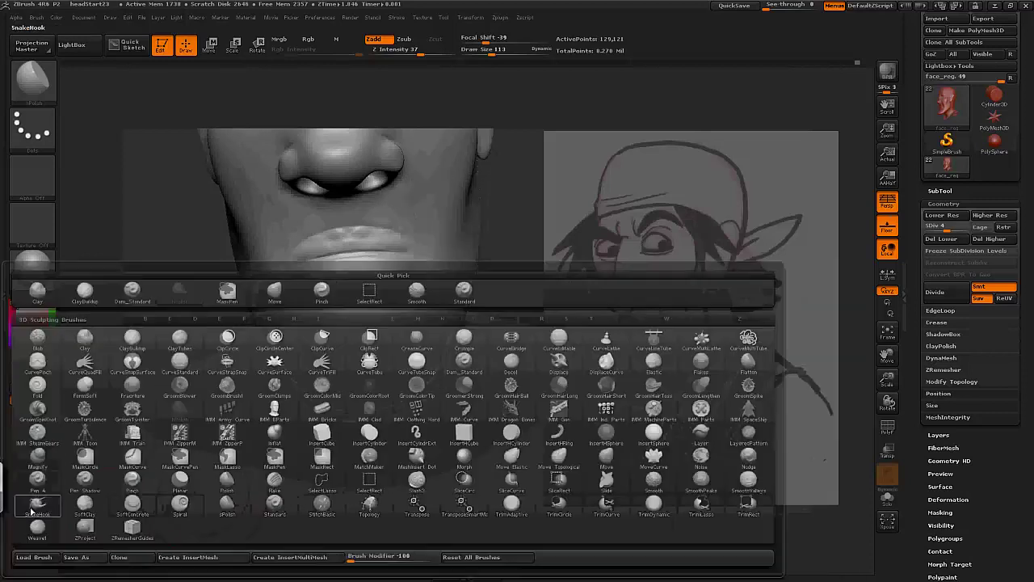
{"action": "left_click", "coordinate": [93, 502]}
{"action": "key", "text": "space"}
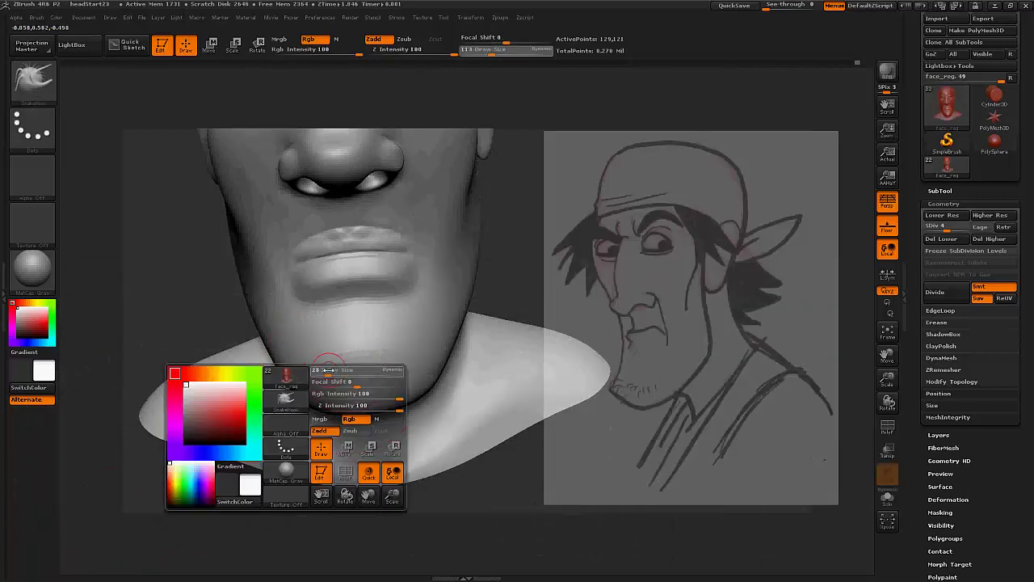
{"action": "key", "text": "space"}
{"action": "key", "text": "ctrl"}
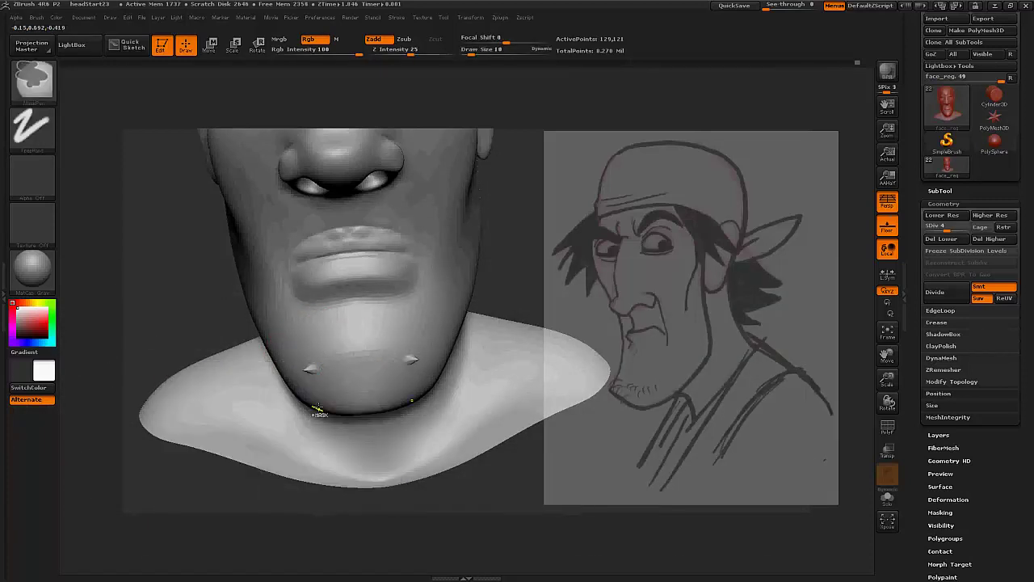
{"action": "mouse_move", "coordinate": [319, 412]}
{"action": "left_mouse_down"}
{"action": "mouse_move", "coordinate": [364, 351]}
{"action": "mouse_move", "coordinate": [363, 370]}
{"action": "mouse_move", "coordinate": [375, 374]}
{"action": "left_mouse_up"}
{"action": "key", "text": "space"}
{"action": "key", "text": "space"}
{"action": "key", "text": "space"}
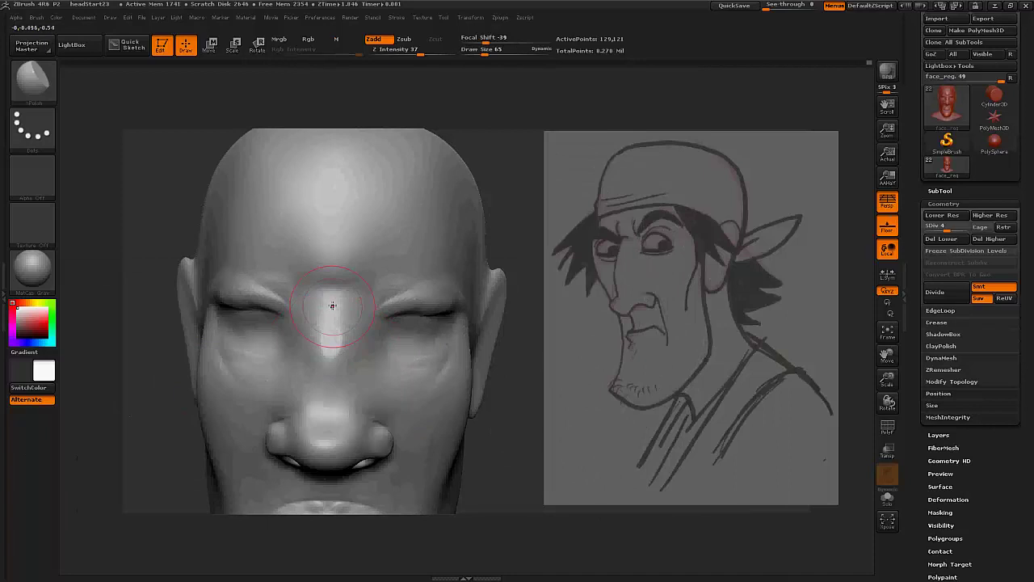
Step: Smooth the nose bridge ridge, select ClayBuildup, and smooth the brow and eye area
{"action": "left_click_drag", "start_coordinate": [332, 401], "coordinate": [334, 299], "text": "shift"}
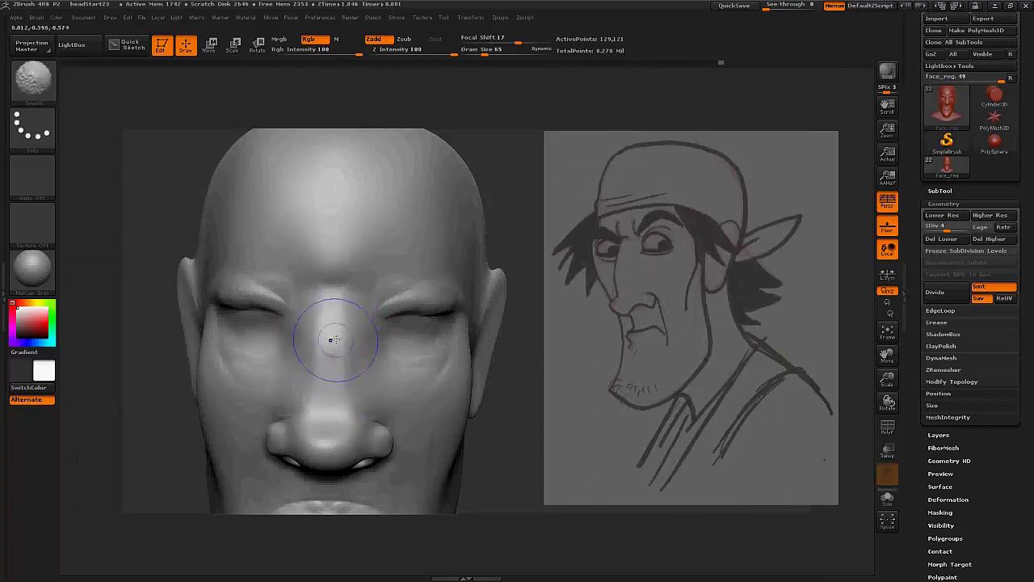
{"action": "key", "text": "b"}
{"action": "key", "text": "c"}
{"action": "key", "text": "b"}
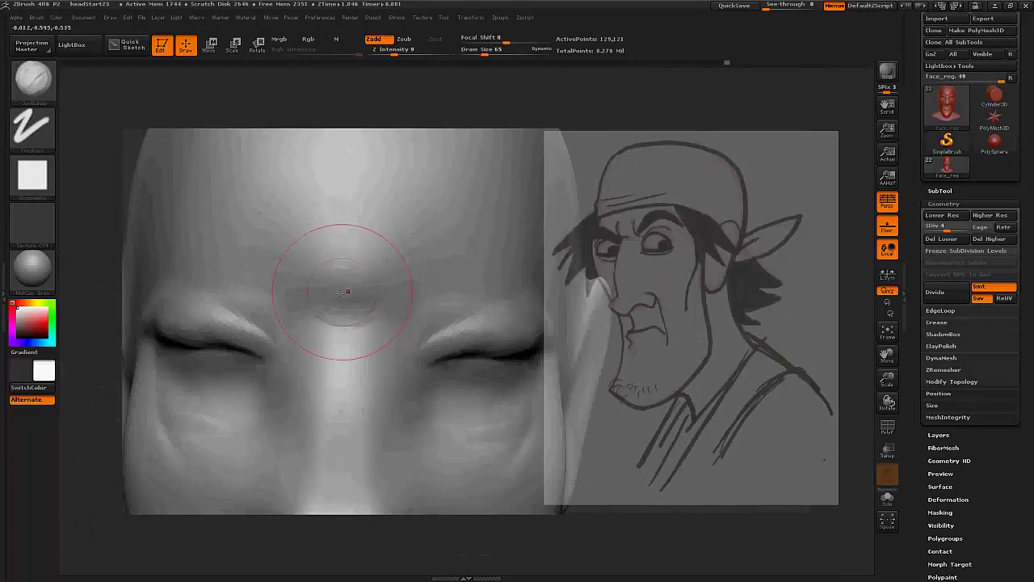
{"action": "mouse_move", "coordinate": [364, 300]}
{"action": "right_mouse_down"}
{"action": "mouse_move", "coordinate": [344, 286]}
{"action": "mouse_move", "coordinate": [342, 302]}
{"action": "right_mouse_up"}
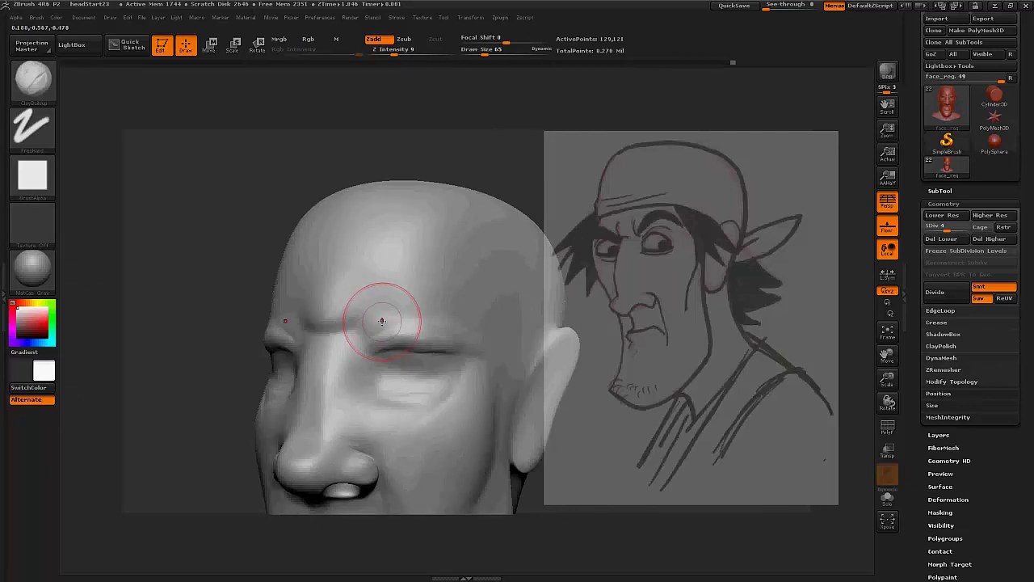
{"action": "left_click_drag", "start_coordinate": [382, 321], "coordinate": [335, 303], "text": "shift"}
{"action": "right_click_drag", "start_coordinate": [338, 321], "coordinate": [457, 324]}
Step: Build inner brow ridges with a smaller ClayBuildup brush, soften them, and start forming the eyelids
{"action": "key", "text": "b"}
{"action": "key", "text": "c"}
{"action": "key", "text": "b"}
{"action": "left_click_drag", "start_coordinate": [420, 331], "coordinate": [368, 331]}
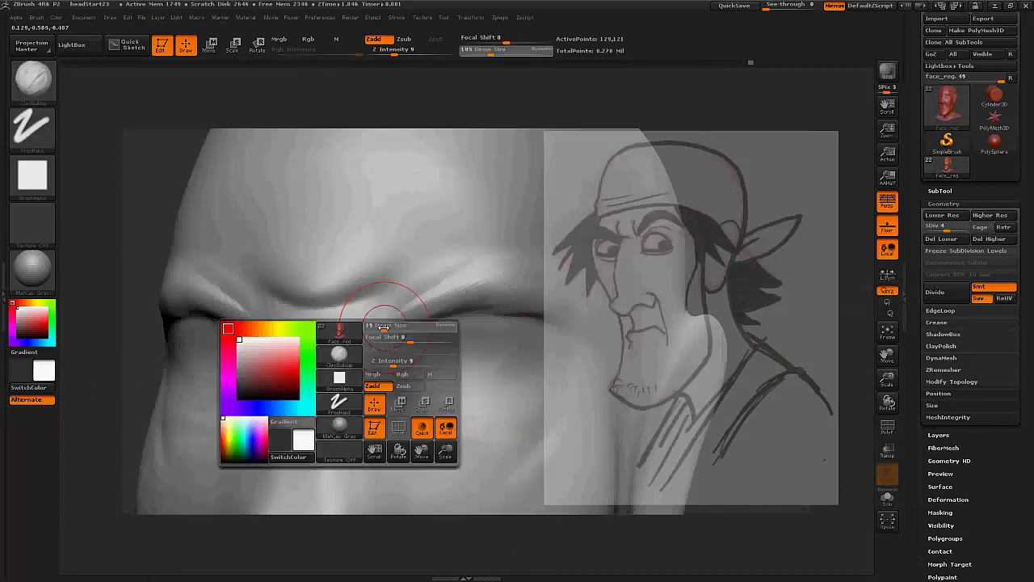
{"action": "left_click_drag", "start_coordinate": [383, 291], "coordinate": [398, 331]}
{"action": "left_click_drag", "start_coordinate": [265, 301], "coordinate": [266, 315], "text": "shift"}
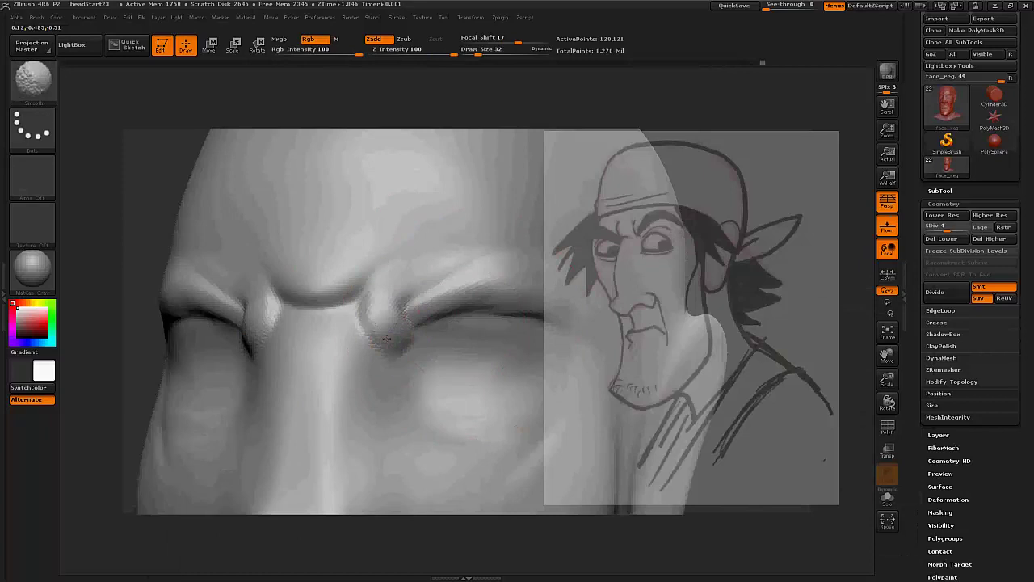
{"action": "mouse_move", "coordinate": [266, 315]}
{"action": "right_mouse_down"}
{"action": "mouse_move", "coordinate": [358, 266]}
{"action": "mouse_move", "coordinate": [376, 293]}
{"action": "mouse_move", "coordinate": [385, 229]}
{"action": "right_mouse_up"}
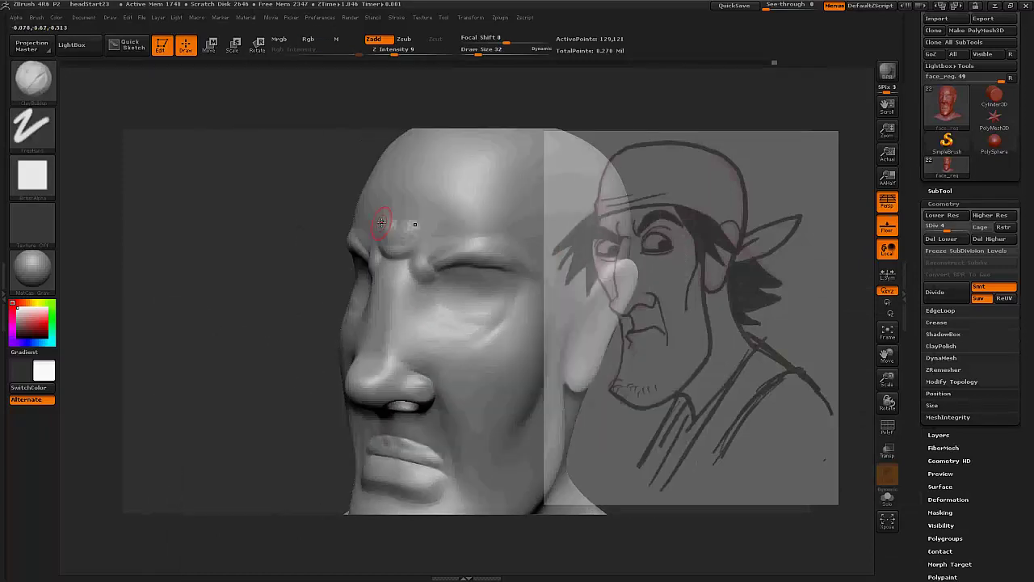
{"action": "left_click_drag", "start_coordinate": [381, 222], "coordinate": [404, 240], "text": "shift"}
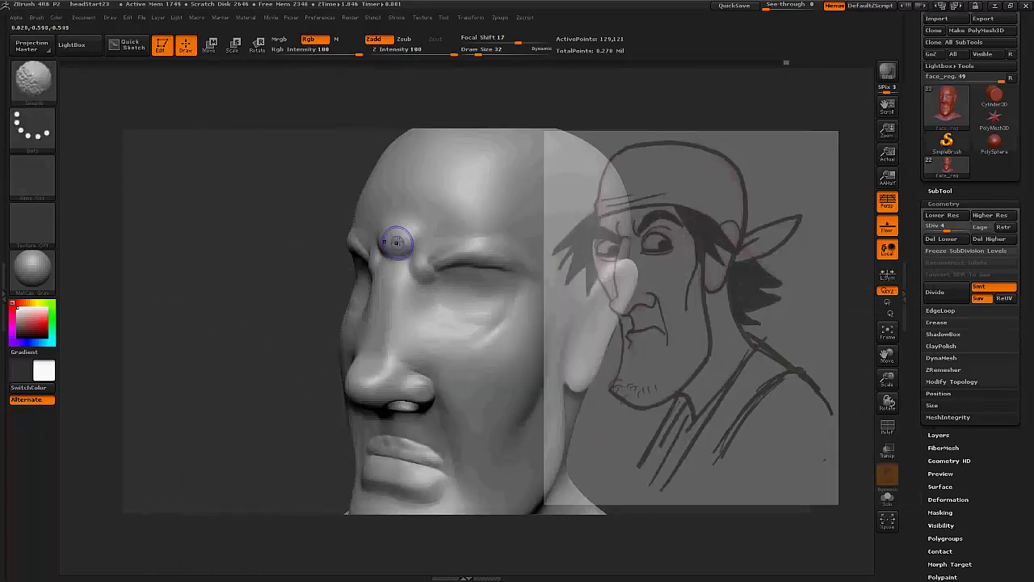
{"action": "mouse_move", "coordinate": [396, 242]}
{"action": "right_mouse_down"}
{"action": "mouse_move", "coordinate": [453, 185]}
{"action": "mouse_move", "coordinate": [517, 291]}
{"action": "mouse_move", "coordinate": [540, 307]}
{"action": "right_mouse_up"}
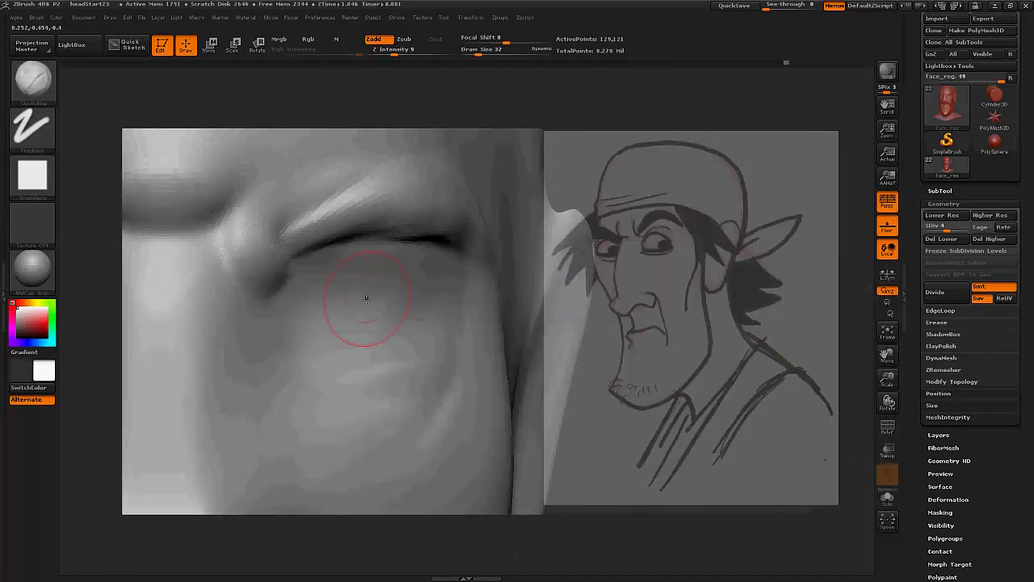
{"action": "mouse_move", "coordinate": [366, 299]}
{"action": "left_mouse_down"}
{"action": "mouse_move", "coordinate": [298, 291]}
{"action": "mouse_move", "coordinate": [363, 323]}
{"action": "mouse_move", "coordinate": [392, 296]}
{"action": "mouse_move", "coordinate": [350, 344]}
{"action": "mouse_move", "coordinate": [377, 321]}
{"action": "left_mouse_up"}
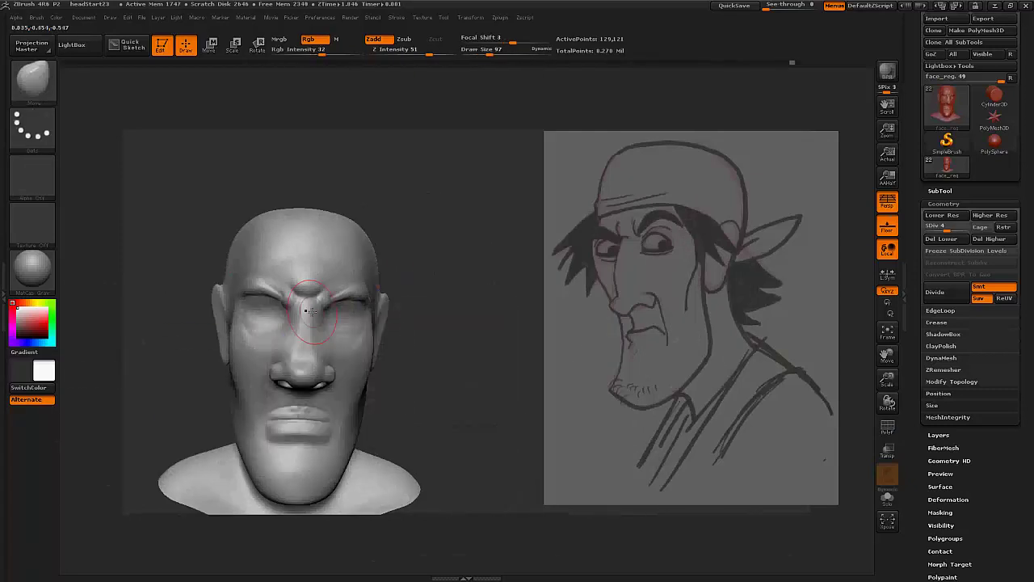
Step: Orbit the head from three-quarter to front view and zoom in on the eye and cheek
{"action": "mouse_move", "coordinate": [436, 339]}
{"action": "left_mouse_down"}
{"action": "mouse_move", "coordinate": [379, 383]}
{"action": "mouse_move", "coordinate": [415, 380]}
{"action": "mouse_move", "coordinate": [406, 390]}
{"action": "left_mouse_up"}
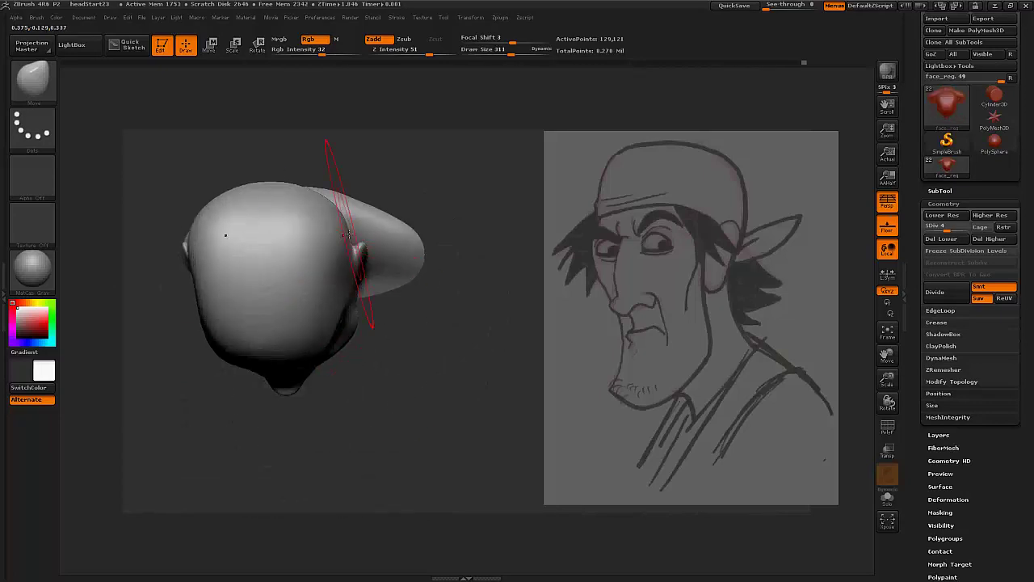
{"action": "left_click_drag", "start_coordinate": [355, 247], "coordinate": [413, 291]}
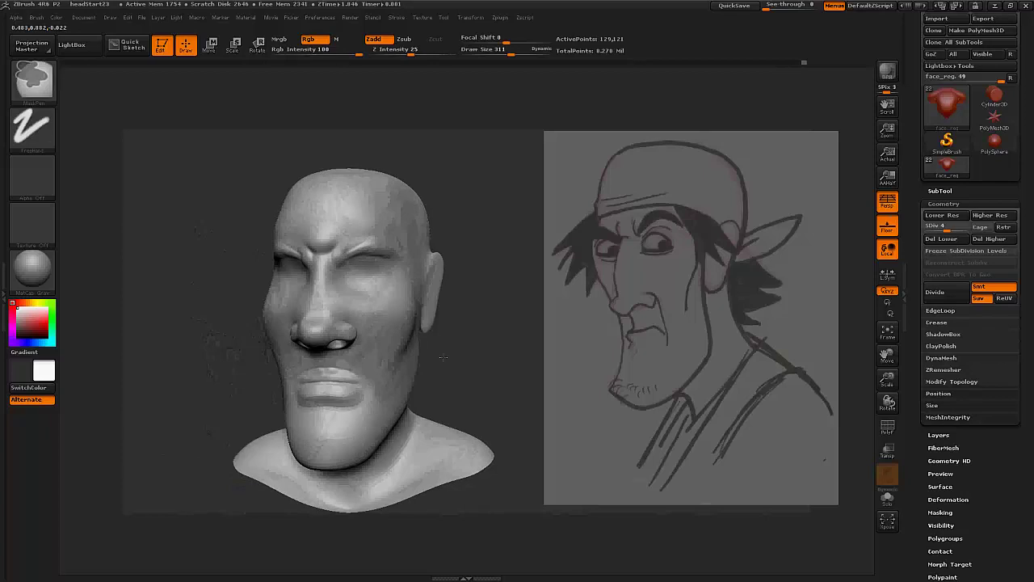
{"action": "left_click_drag", "start_coordinate": [464, 357], "coordinate": [363, 247], "text": "alt"}
Step: Pull out a round eyeball in the socket, then select Dam_Standard and adjust its size
{"action": "key", "text": "b"}
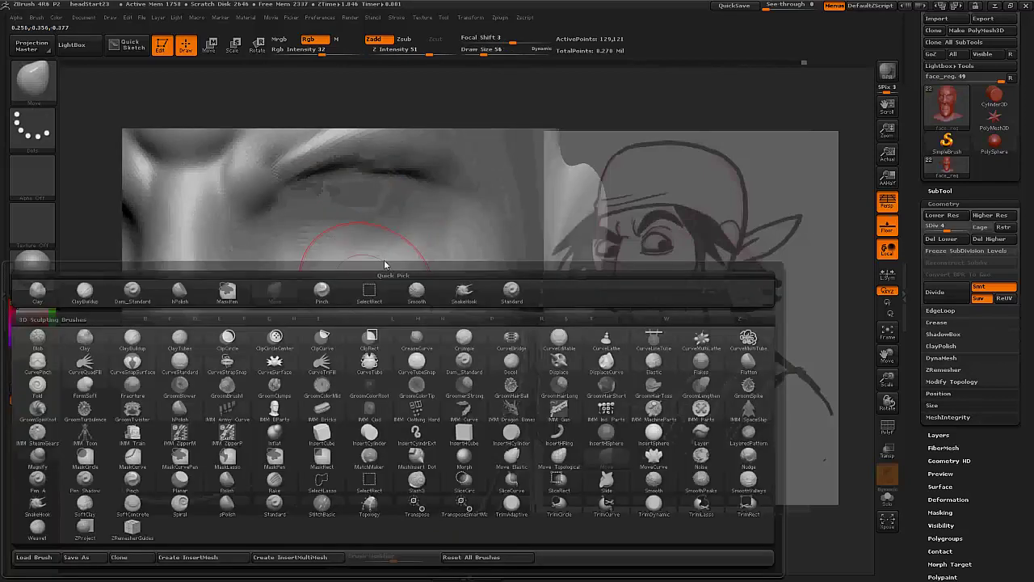
{"action": "left_click", "coordinate": [336, 317]}
{"action": "left_click_drag", "start_coordinate": [346, 267], "coordinate": [363, 232]}
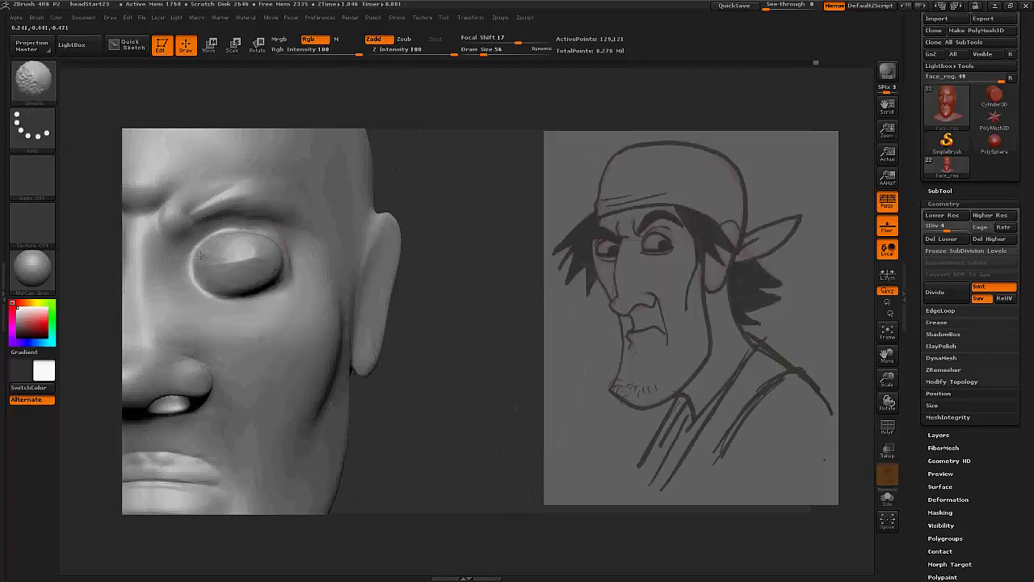
{"action": "key", "text": "b"}
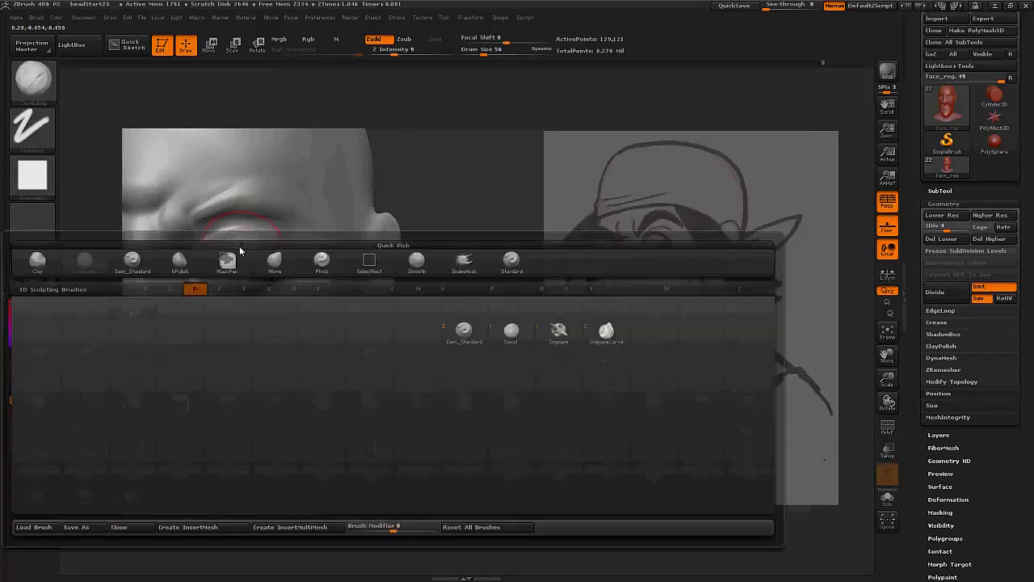
{"action": "key", "text": "d"}
{"action": "key", "text": "s"}
{"action": "key", "text": "space"}
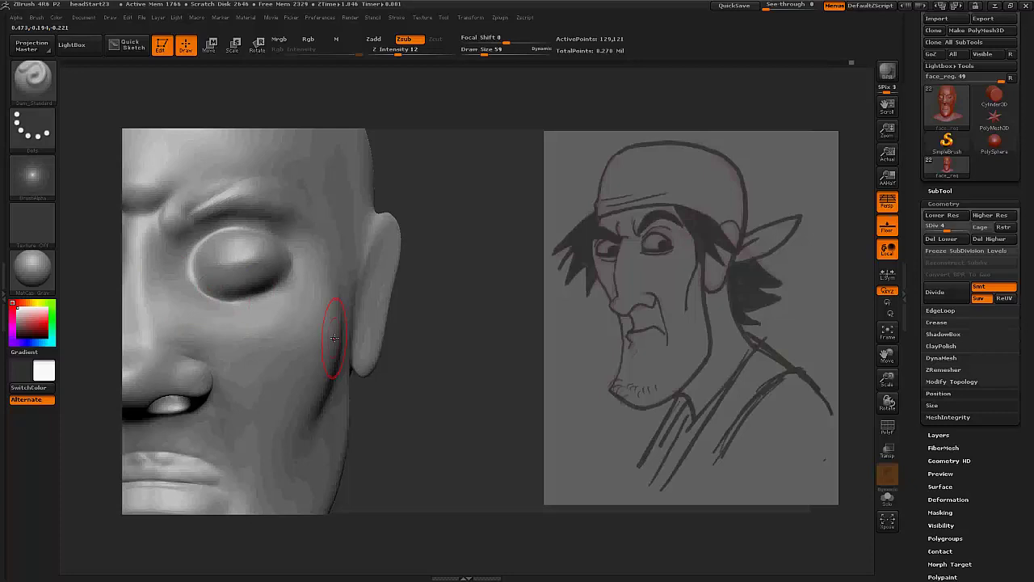
{"action": "left_click_drag", "start_coordinate": [334, 337], "coordinate": [417, 323]}
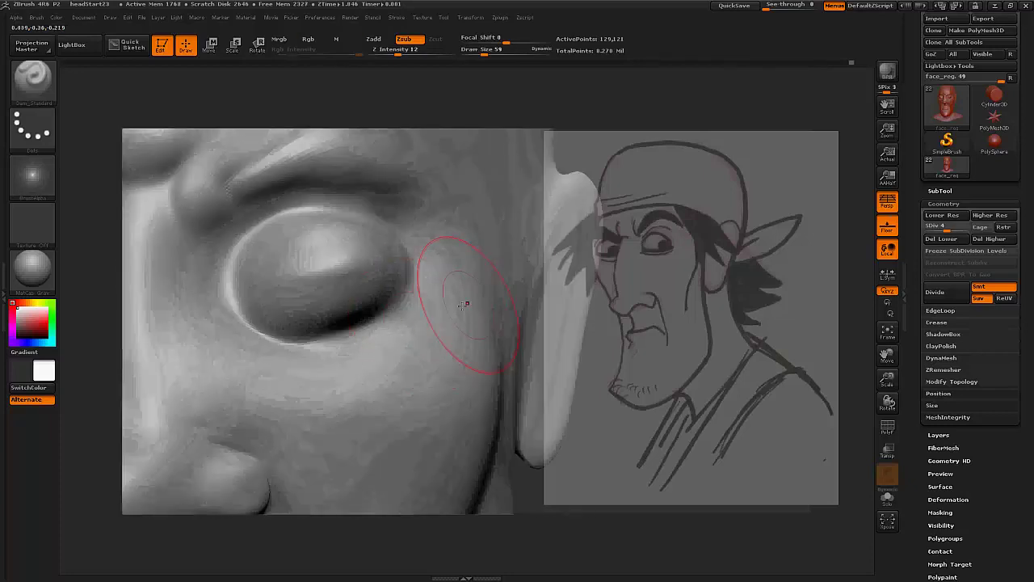
Step: Add a raised ClayBuildup band along the lower eyelid, smooth the creases beneath, and check the profile
{"action": "key", "text": "b"}
{"action": "key", "text": "c"}
{"action": "key", "text": "b"}
{"action": "left_click_drag", "start_coordinate": [358, 345], "coordinate": [427, 298]}
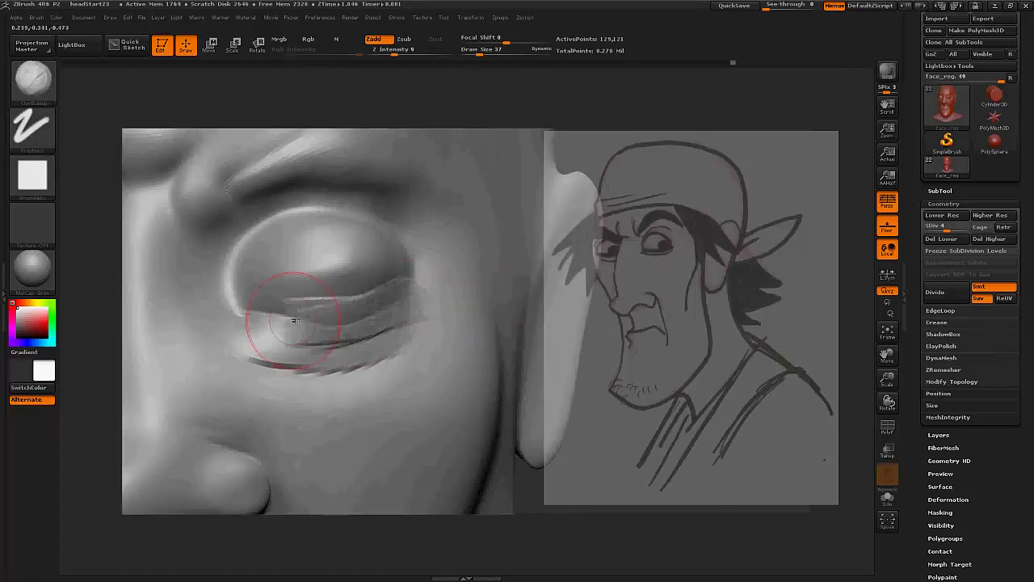
{"action": "left_click_drag", "start_coordinate": [275, 330], "coordinate": [301, 331]}
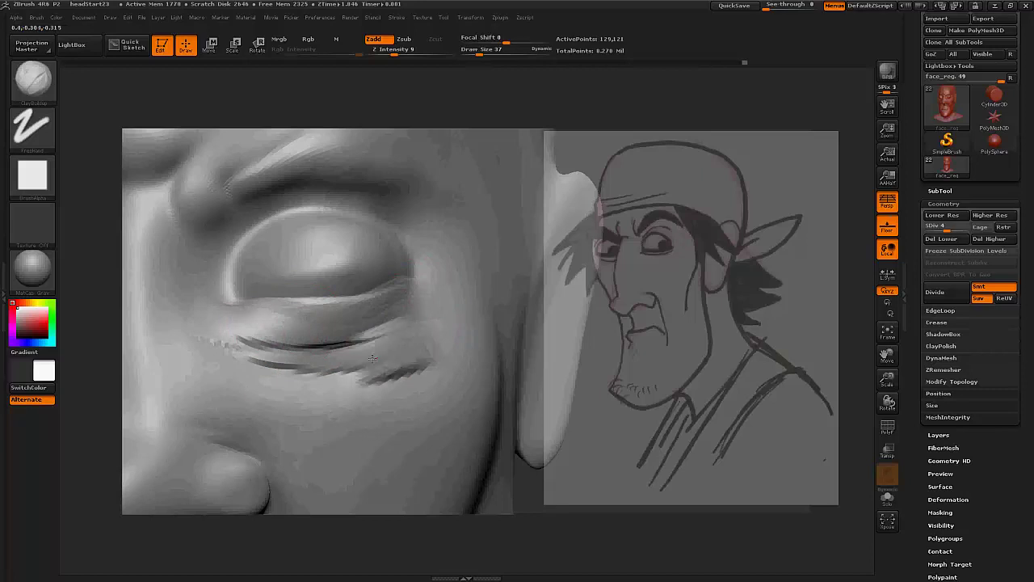
{"action": "left_click_drag", "start_coordinate": [371, 358], "coordinate": [257, 361], "text": "shift"}
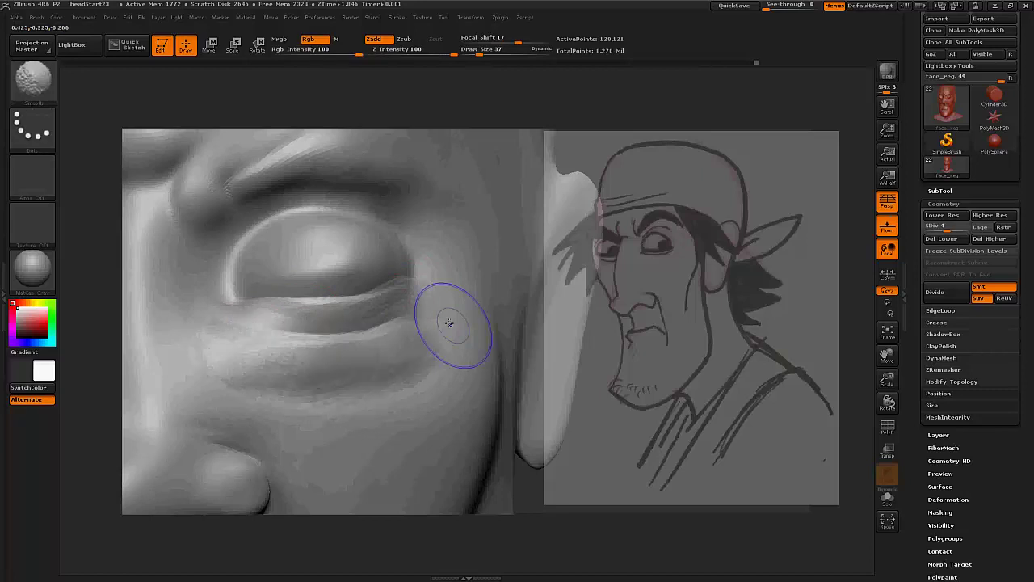
{"action": "left_click_drag", "start_coordinate": [449, 324], "coordinate": [387, 331]}
{"action": "key", "text": "space"}
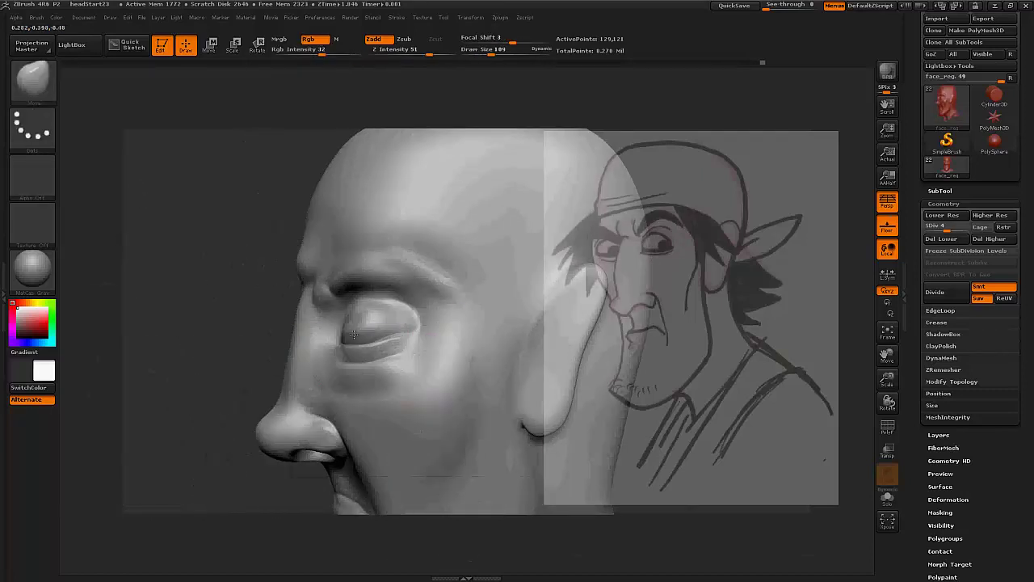
{"action": "mouse_move", "coordinate": [391, 372]}
{"action": "left_mouse_down"}
{"action": "mouse_move", "coordinate": [448, 323]}
{"action": "mouse_move", "coordinate": [425, 334]}
{"action": "left_mouse_up"}
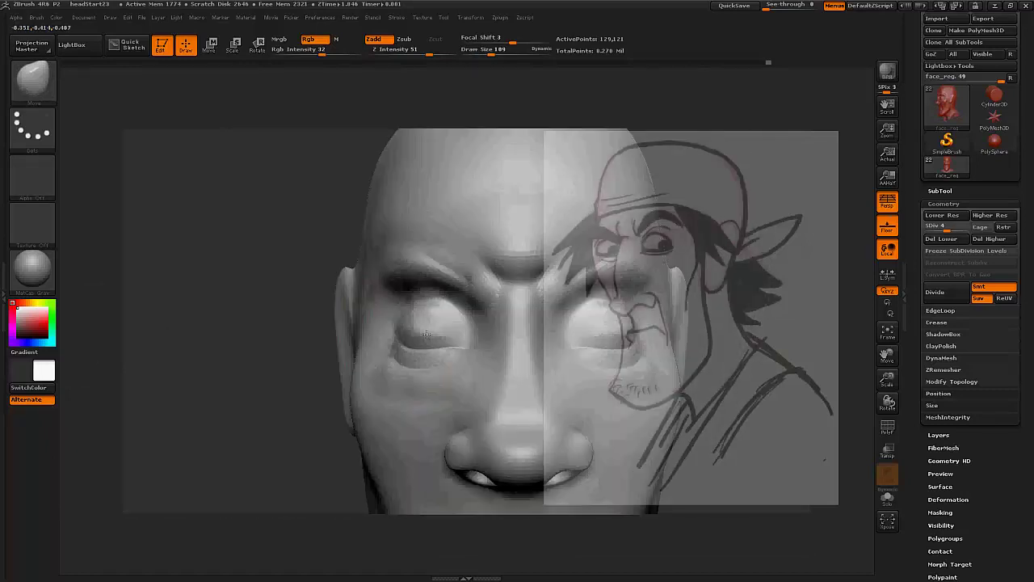
{"action": "mouse_move", "coordinate": [426, 333]}
{"action": "right_mouse_down"}
{"action": "mouse_move", "coordinate": [386, 427]}
{"action": "mouse_move", "coordinate": [393, 334]}
{"action": "mouse_move", "coordinate": [422, 376]}
{"action": "mouse_move", "coordinate": [531, 300]}
{"action": "right_mouse_up"}
Step: Switch to the Dam_Standard brush in Zsub carving mode for the eyelid creases
{"action": "key", "text": "b"}
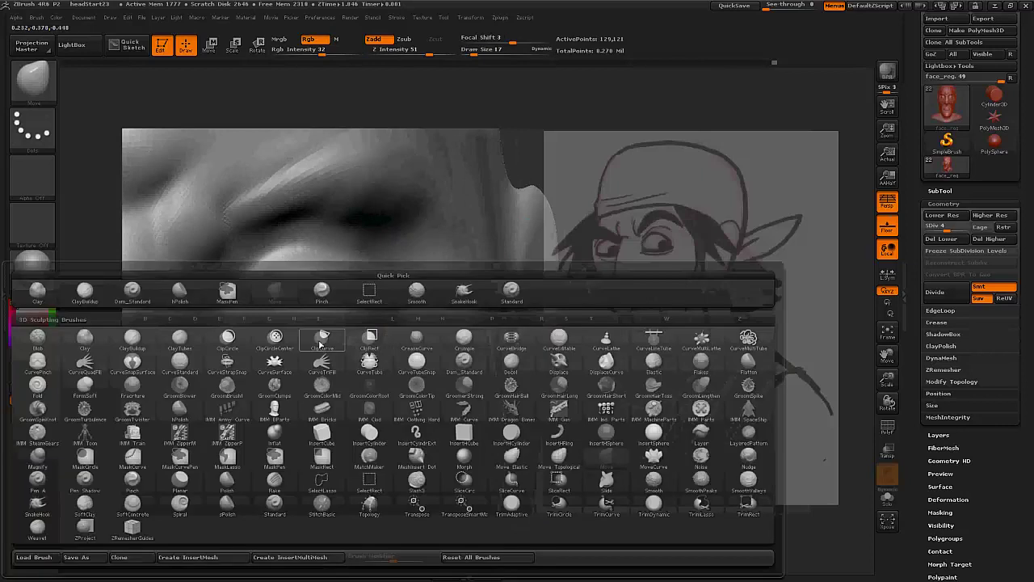
{"action": "left_click", "coordinate": [319, 343]}
{"action": "right_click_drag", "start_coordinate": [320, 301], "coordinate": [342, 300]}
{"action": "key", "text": "b"}
{"action": "key", "text": "d"}
{"action": "key", "text": "s"}
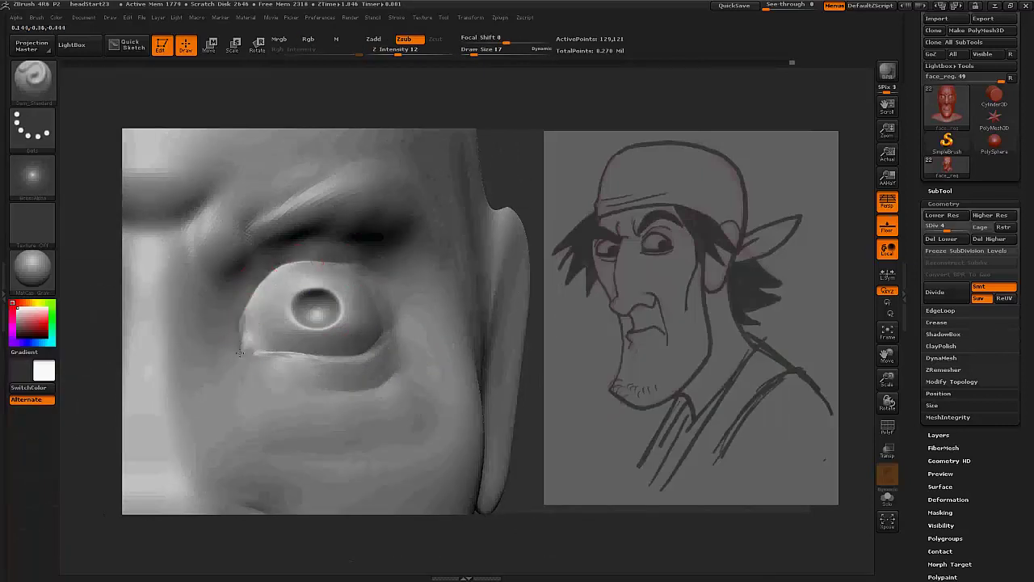
{"action": "mouse_move", "coordinate": [332, 321]}
{"action": "right_mouse_down", "text": "alt"}
{"action": "mouse_move", "coordinate": [425, 342]}
{"action": "mouse_move", "coordinate": [383, 405]}
{"action": "right_mouse_up", "text": "alt"}
Step: Smooth the upper eyelid and its edge over the eyeball
{"action": "key", "text": "b"}
{"action": "key", "text": "c"}
{"action": "key", "text": "b"}
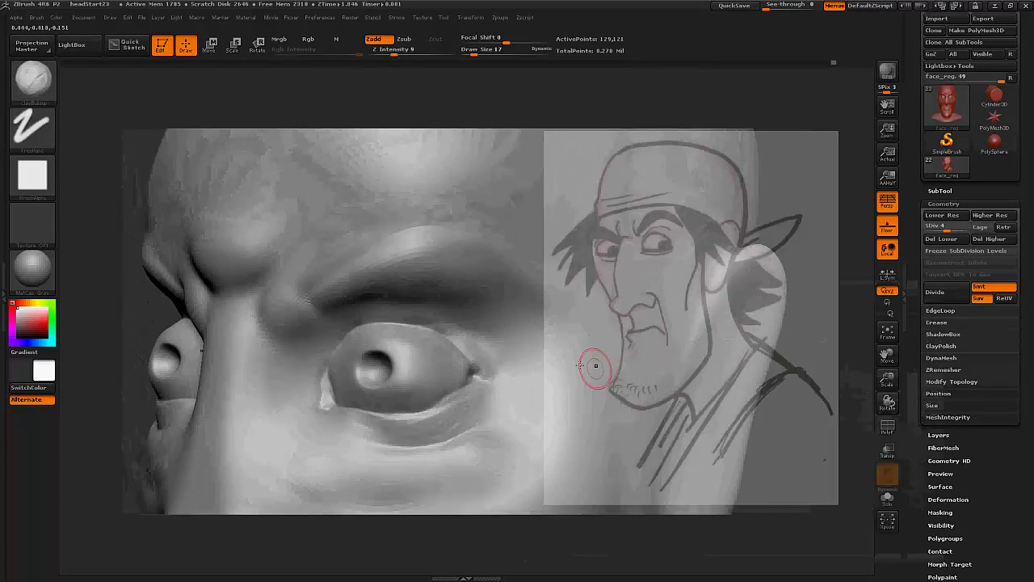
{"action": "mouse_move", "coordinate": [595, 365]}
{"action": "left_mouse_down"}
{"action": "mouse_move", "coordinate": [434, 322]}
{"action": "mouse_move", "coordinate": [454, 328]}
{"action": "left_mouse_up"}
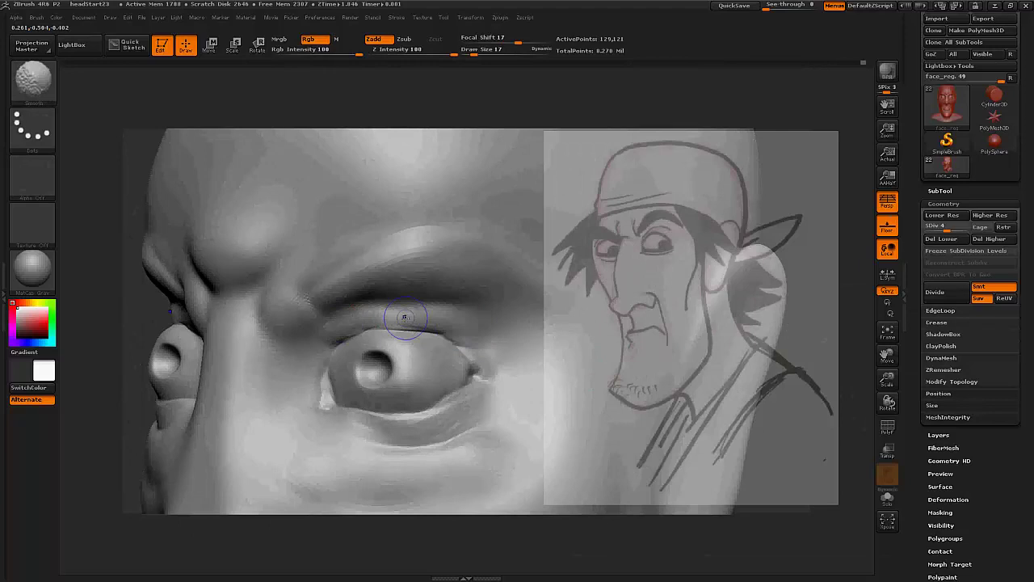
{"action": "left_click_drag", "start_coordinate": [380, 323], "coordinate": [358, 324], "text": "shift"}
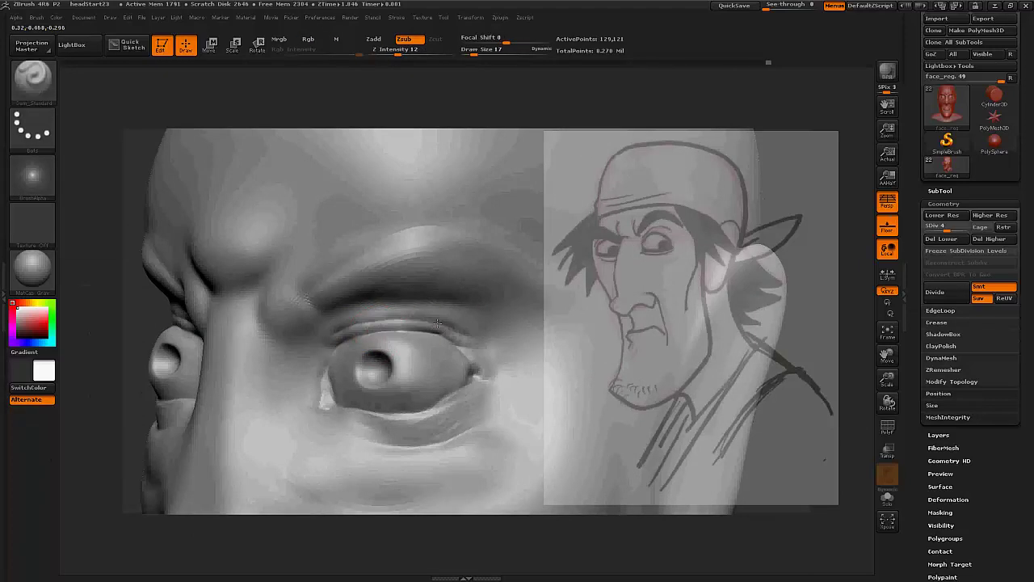
{"action": "mouse_move", "coordinate": [437, 323]}
{"action": "left_mouse_down"}
{"action": "mouse_move", "coordinate": [478, 415]}
{"action": "mouse_move", "coordinate": [392, 307]}
{"action": "left_mouse_up"}
Step: Enlarge the clay building brush, smooth the area, and review the head from profile to front
{"action": "key", "text": "space"}
{"action": "mouse_move", "coordinate": [395, 239]}
{"action": "left_mouse_down"}
{"action": "mouse_move", "coordinate": [413, 244]}
{"action": "mouse_move", "coordinate": [401, 244]}
{"action": "left_mouse_up"}
{"action": "key", "text": "shift"}
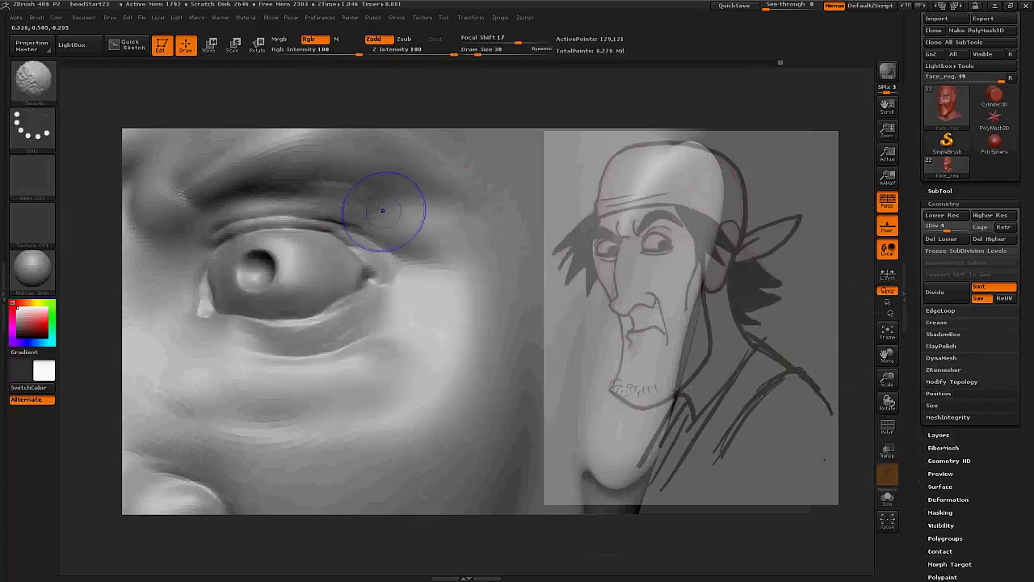
{"action": "key", "text": "f"}
{"action": "mouse_move", "coordinate": [439, 369]}
{"action": "left_mouse_down"}
{"action": "mouse_move", "coordinate": [461, 289]}
{"action": "mouse_move", "coordinate": [432, 358]}
{"action": "mouse_move", "coordinate": [346, 266]}
{"action": "left_mouse_up"}
{"action": "key", "text": "shift"}
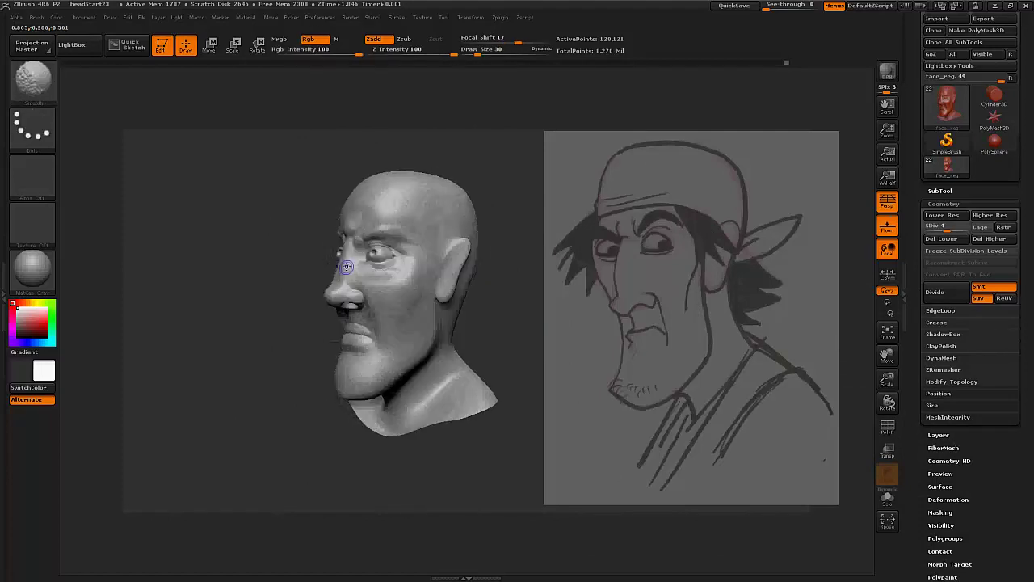
{"action": "mouse_move", "coordinate": [405, 275]}
{"action": "left_mouse_down"}
{"action": "mouse_move", "coordinate": [467, 299]}
{"action": "mouse_move", "coordinate": [638, 289]}
{"action": "left_mouse_up"}
Step: Paint a mask over the face to isolate the bandana area on the skull
{"action": "key", "text": "space"}
{"action": "mouse_move", "coordinate": [307, 275]}
{"action": "left_mouse_down", "text": "ctrl"}
{"action": "mouse_move", "coordinate": [420, 242]}
{"action": "mouse_move", "coordinate": [490, 252]}
{"action": "mouse_move", "coordinate": [474, 277]}
{"action": "mouse_move", "coordinate": [439, 231]}
{"action": "mouse_move", "coordinate": [495, 299]}
{"action": "mouse_move", "coordinate": [483, 308]}
{"action": "mouse_move", "coordinate": [517, 299]}
{"action": "mouse_move", "coordinate": [480, 282]}
{"action": "mouse_move", "coordinate": [561, 266]}
{"action": "mouse_move", "coordinate": [487, 339]}
{"action": "mouse_move", "coordinate": [467, 320]}
{"action": "mouse_move", "coordinate": [465, 348]}
{"action": "left_mouse_up", "text": "ctrl"}
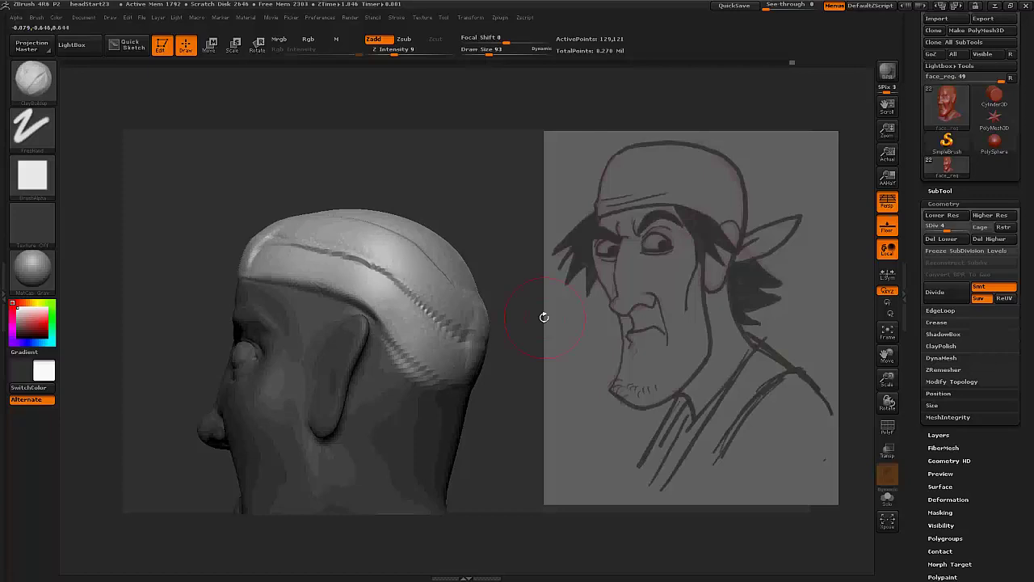
{"action": "mouse_move", "coordinate": [543, 317]}
{"action": "left_mouse_down"}
{"action": "mouse_move", "coordinate": [439, 231]}
{"action": "mouse_move", "coordinate": [392, 228]}
{"action": "left_mouse_up"}
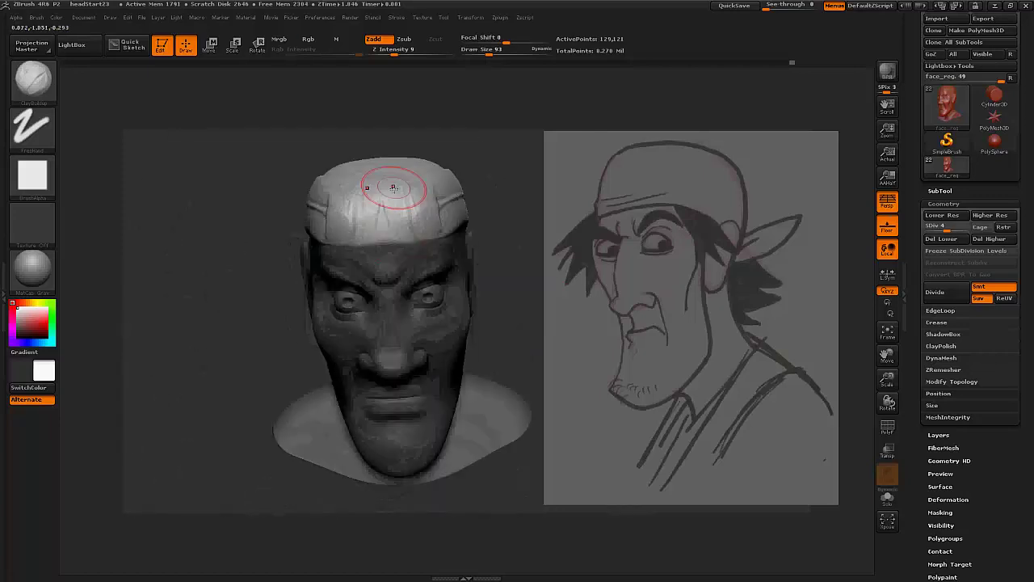
{"action": "mouse_move", "coordinate": [392, 187]}
{"action": "left_mouse_down"}
{"action": "mouse_move", "coordinate": [477, 218]}
{"action": "mouse_move", "coordinate": [439, 231]}
{"action": "mouse_move", "coordinate": [366, 181]}
{"action": "mouse_move", "coordinate": [415, 208]}
{"action": "mouse_move", "coordinate": [347, 299]}
{"action": "mouse_move", "coordinate": [388, 235]}
{"action": "mouse_move", "coordinate": [511, 234]}
{"action": "mouse_move", "coordinate": [462, 224]}
{"action": "left_mouse_up"}
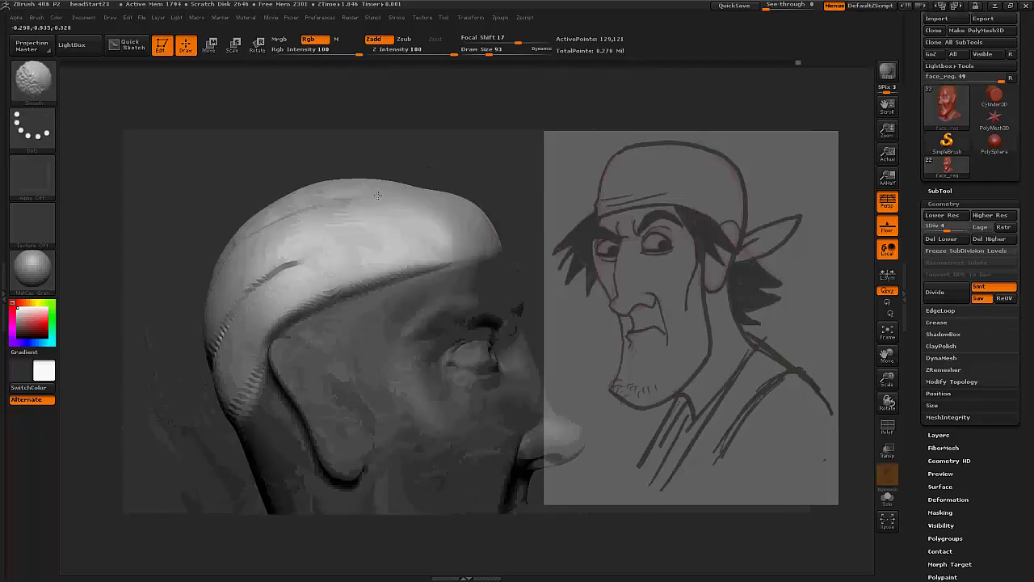
{"action": "left_click_drag", "start_coordinate": [277, 300], "coordinate": [319, 212]}
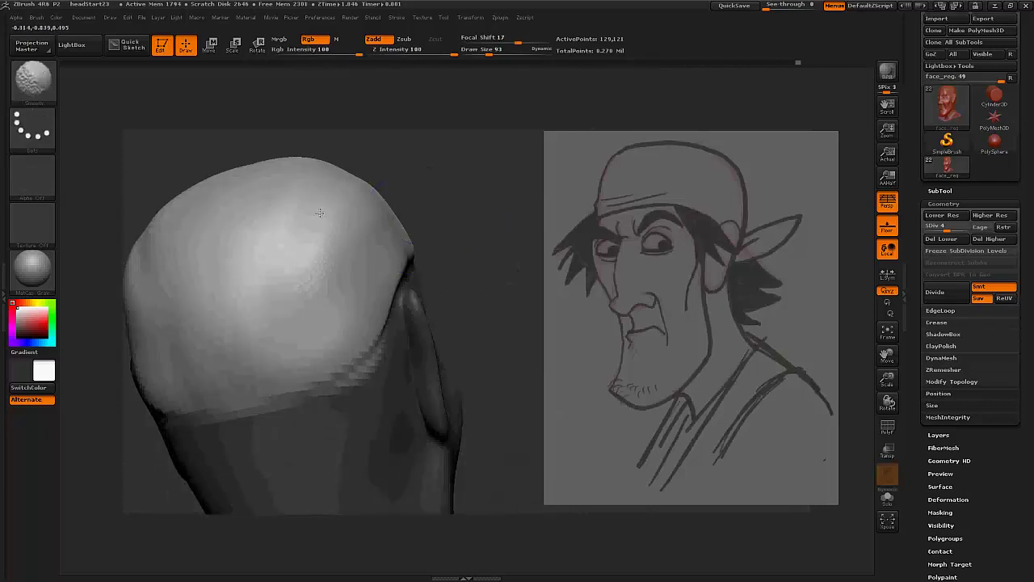
{"action": "mouse_move", "coordinate": [329, 324]}
{"action": "left_mouse_down"}
{"action": "mouse_move", "coordinate": [377, 303]}
{"action": "mouse_move", "coordinate": [366, 305]}
{"action": "left_mouse_up"}
Step: Reduce the brush size to 47 and soften the groove along the band's edge
{"action": "key", "text": "space"}
{"action": "left_click_drag", "start_coordinate": [307, 283], "coordinate": [275, 283]}
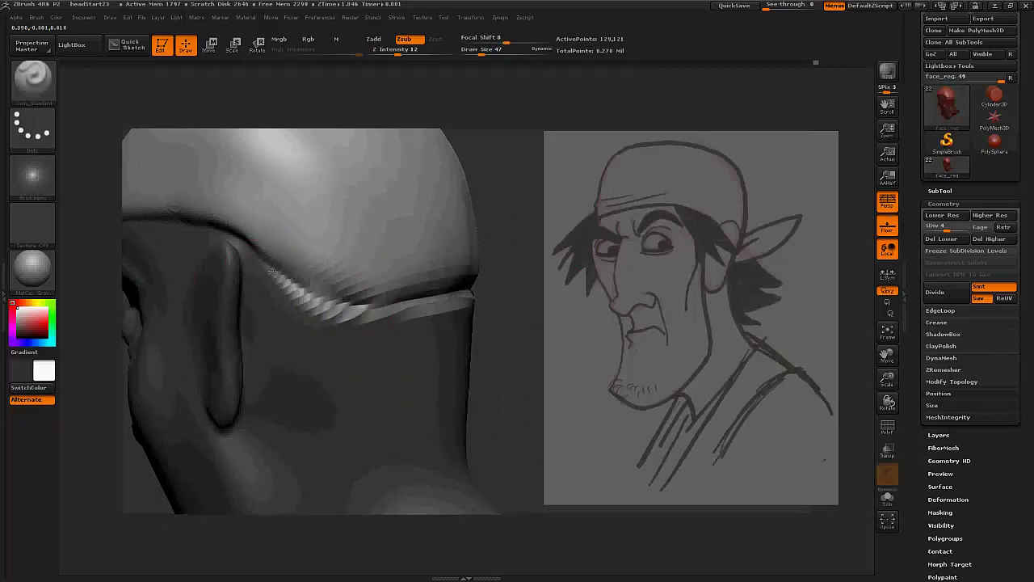
{"action": "left_click_drag", "start_coordinate": [488, 307], "coordinate": [516, 303]}
{"action": "left_click_drag", "start_coordinate": [257, 266], "coordinate": [372, 270]}
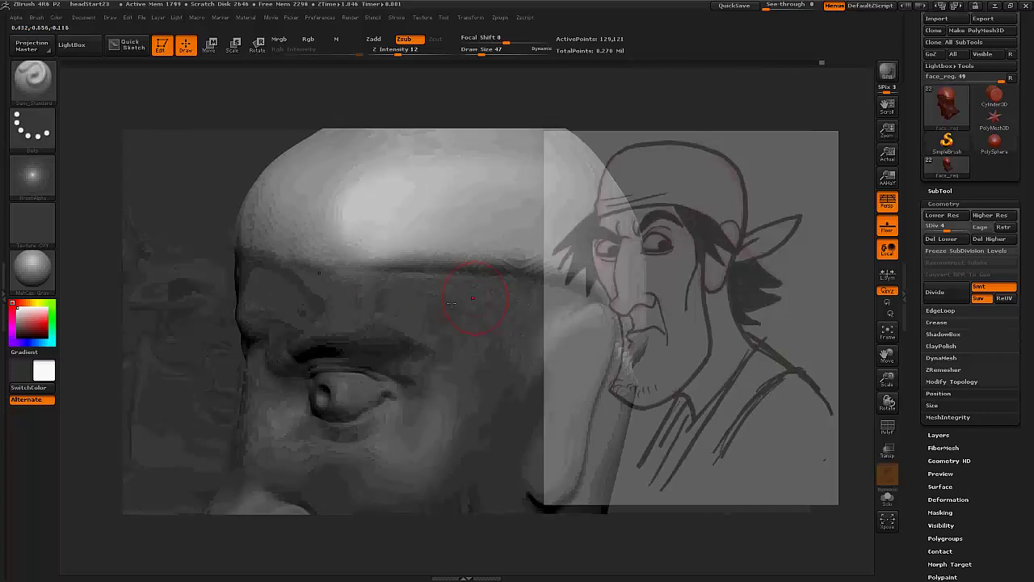
{"action": "left_click_drag", "start_coordinate": [253, 253], "coordinate": [517, 330]}
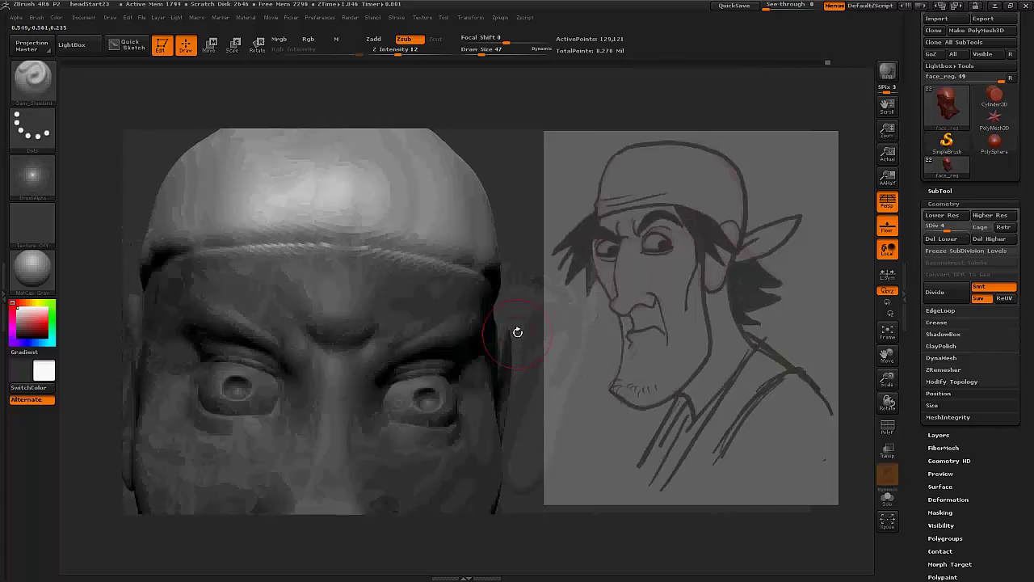
{"action": "mouse_move", "coordinate": [323, 272]}
{"action": "left_mouse_down"}
{"action": "mouse_move", "coordinate": [419, 327]}
{"action": "mouse_move", "coordinate": [472, 327]}
{"action": "mouse_move", "coordinate": [474, 358]}
{"action": "mouse_move", "coordinate": [491, 318]}
{"action": "left_mouse_up"}
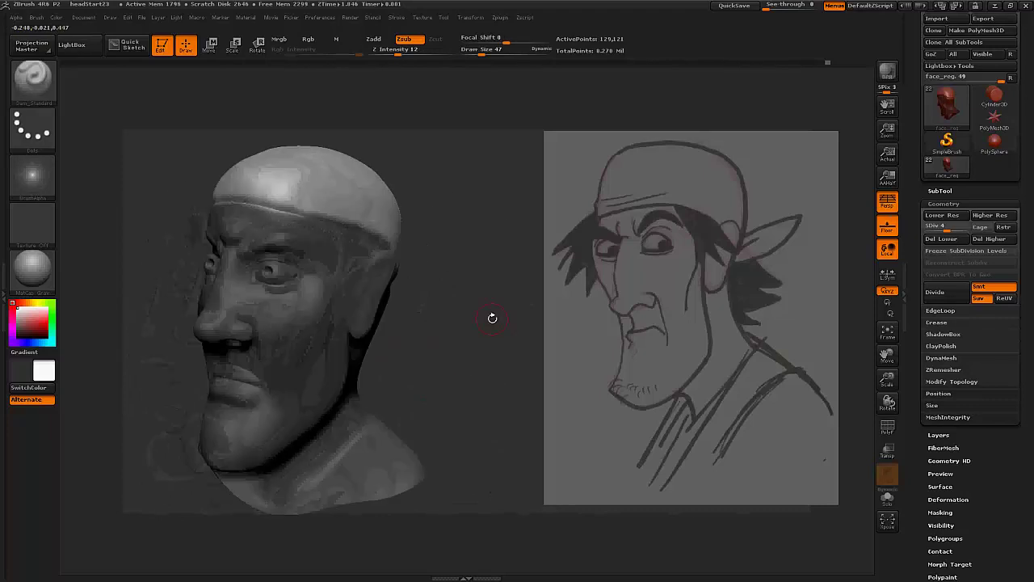
{"action": "left_click", "coordinate": [942, 204]}
Step: Clear the face mask via Tool > Masking and review the brow and bandana band
{"action": "left_click", "coordinate": [939, 294]}
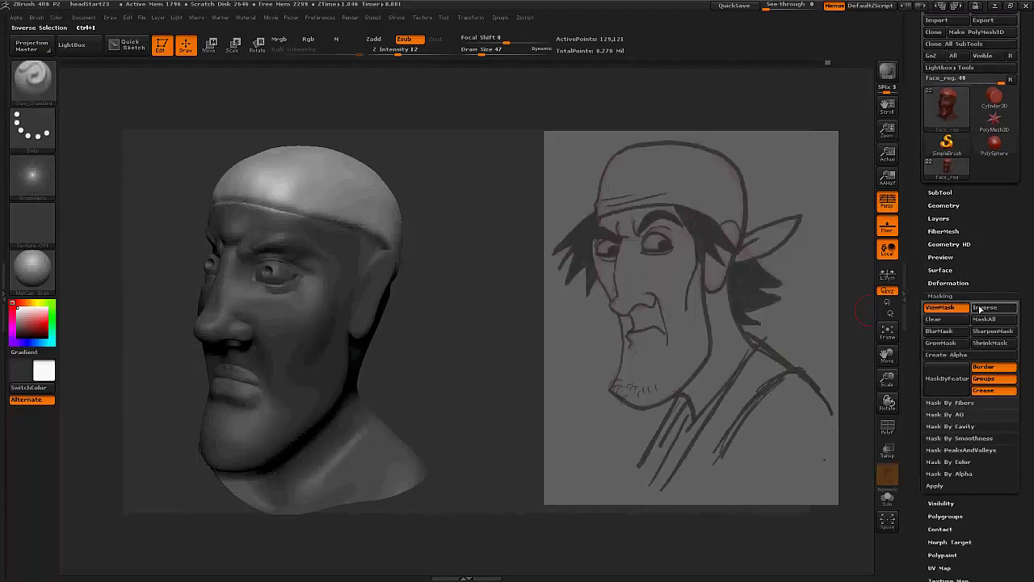
{"action": "left_click", "coordinate": [933, 319]}
{"action": "mouse_move", "coordinate": [560, 380]}
{"action": "left_mouse_down"}
{"action": "mouse_move", "coordinate": [508, 393]}
{"action": "mouse_move", "coordinate": [531, 345]}
{"action": "left_mouse_up"}
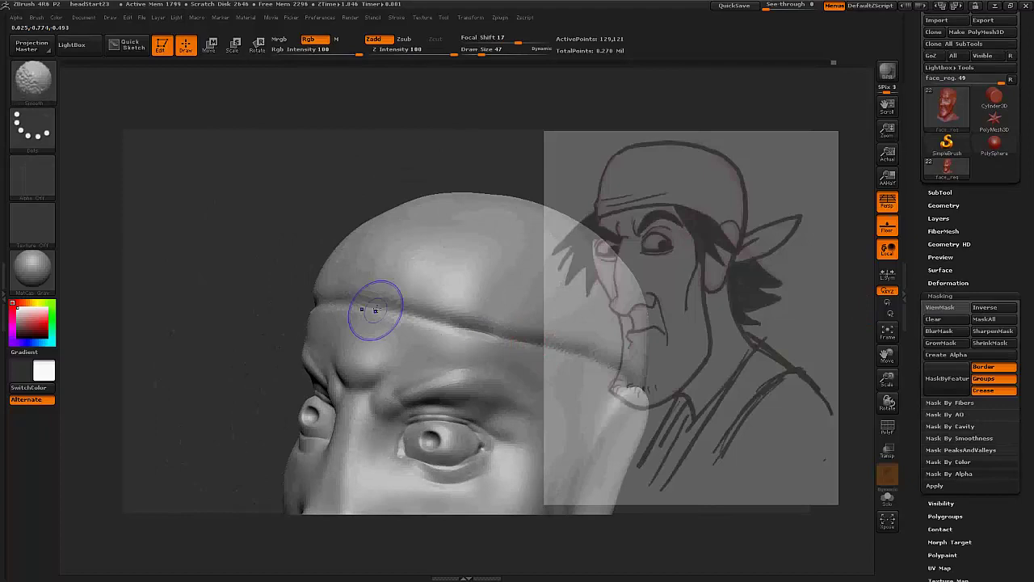
{"action": "mouse_move", "coordinate": [374, 307]}
{"action": "left_mouse_down", "text": "alt"}
{"action": "mouse_move", "coordinate": [346, 312]}
{"action": "mouse_move", "coordinate": [447, 356]}
{"action": "left_mouse_up", "text": "alt"}
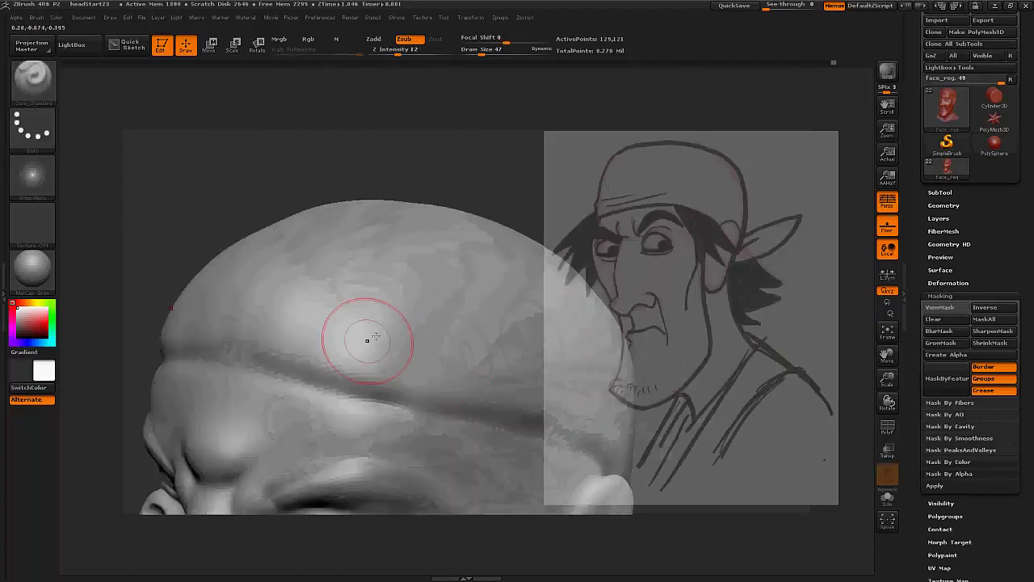
{"action": "mouse_move", "coordinate": [223, 312]}
{"action": "left_mouse_down"}
{"action": "mouse_move", "coordinate": [433, 277]}
{"action": "mouse_move", "coordinate": [491, 342]}
{"action": "mouse_move", "coordinate": [460, 346]}
{"action": "mouse_move", "coordinate": [472, 382]}
{"action": "mouse_move", "coordinate": [463, 356]}
{"action": "left_mouse_up"}
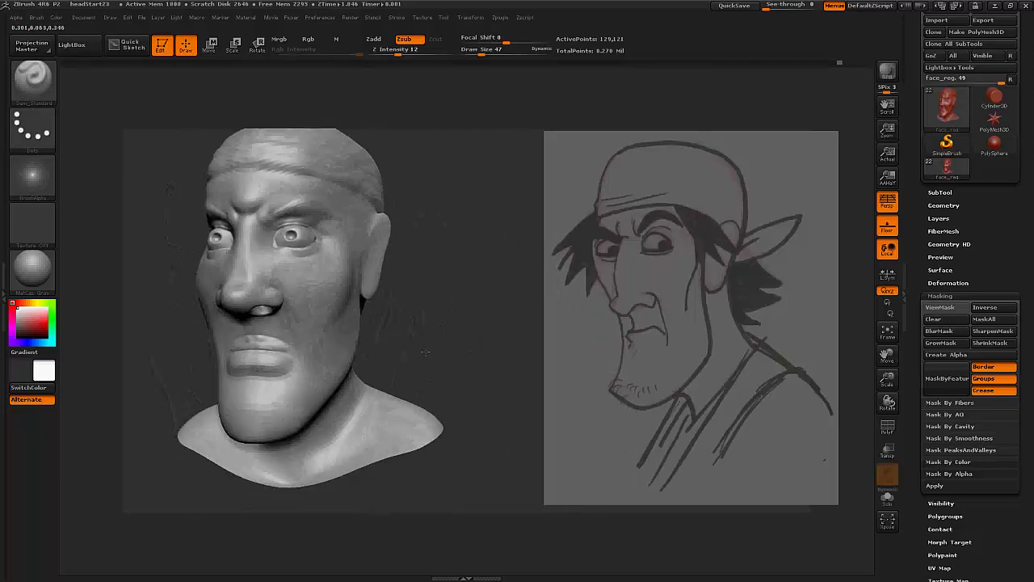